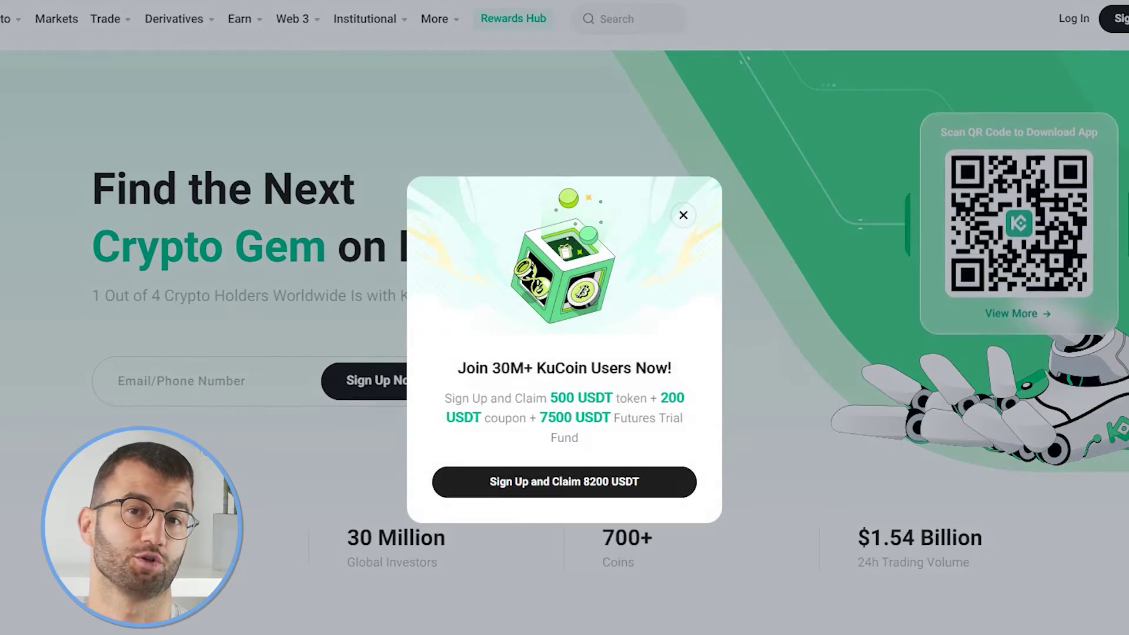
Step: Dismiss the KuCoin sign-up popup to reveal the homepage's 8,200 USDT rewards offer
key("Escape")
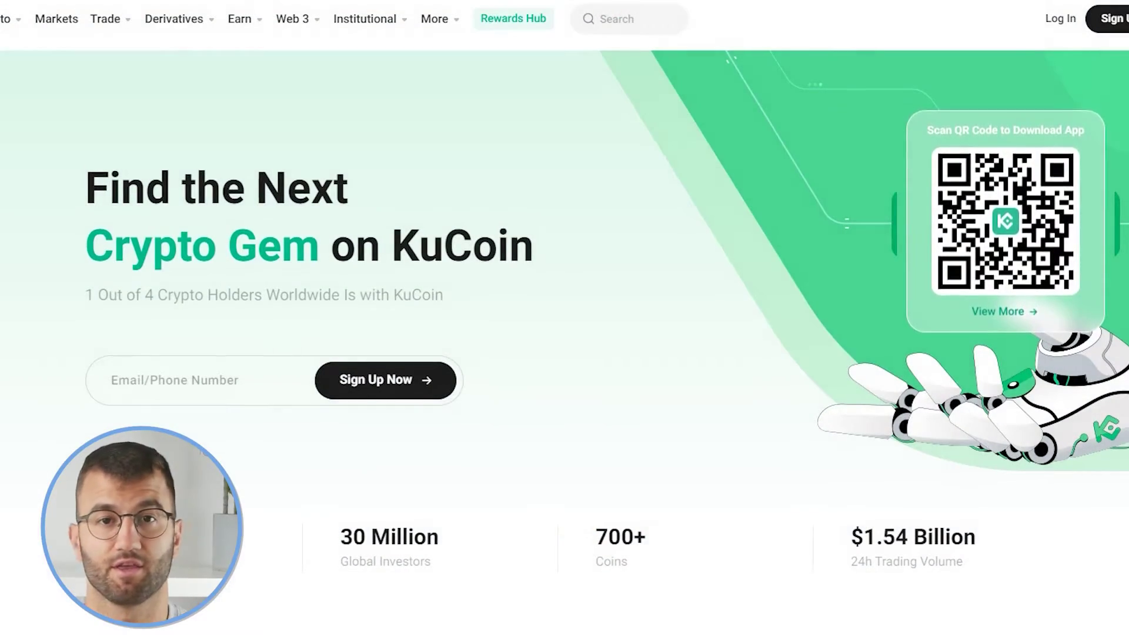
scroll(565, 318, "down", 10)
Step: Scroll past KuCoin's Products & Services sections, then go to Koinly's Add your wallets page
scroll(564, 317, "down", 20)
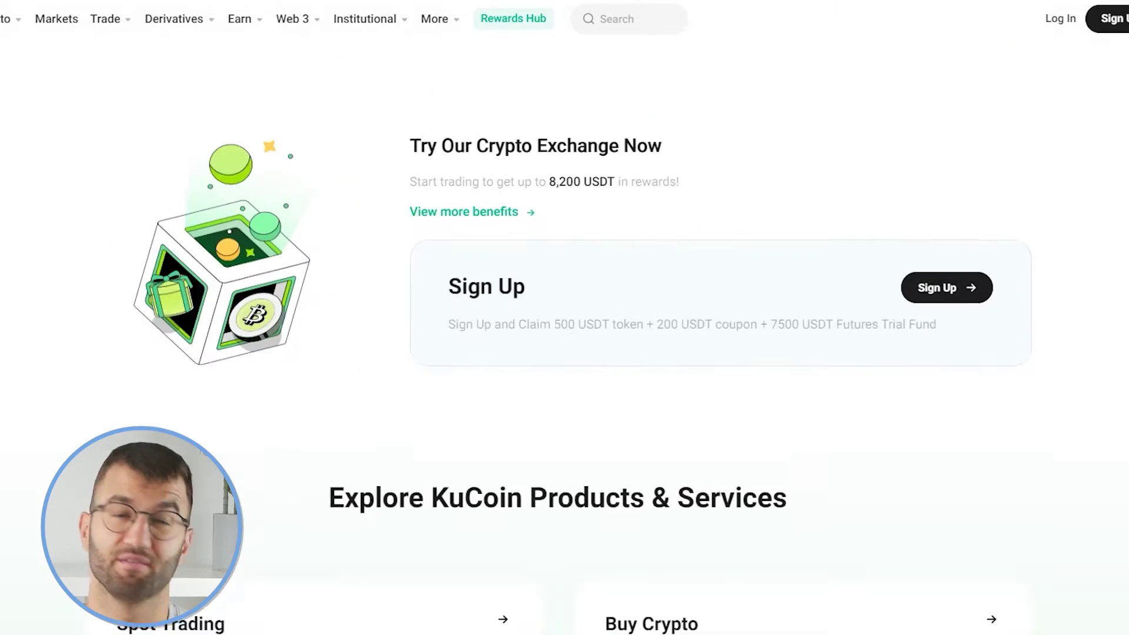
scroll(565, 318, "down", 10)
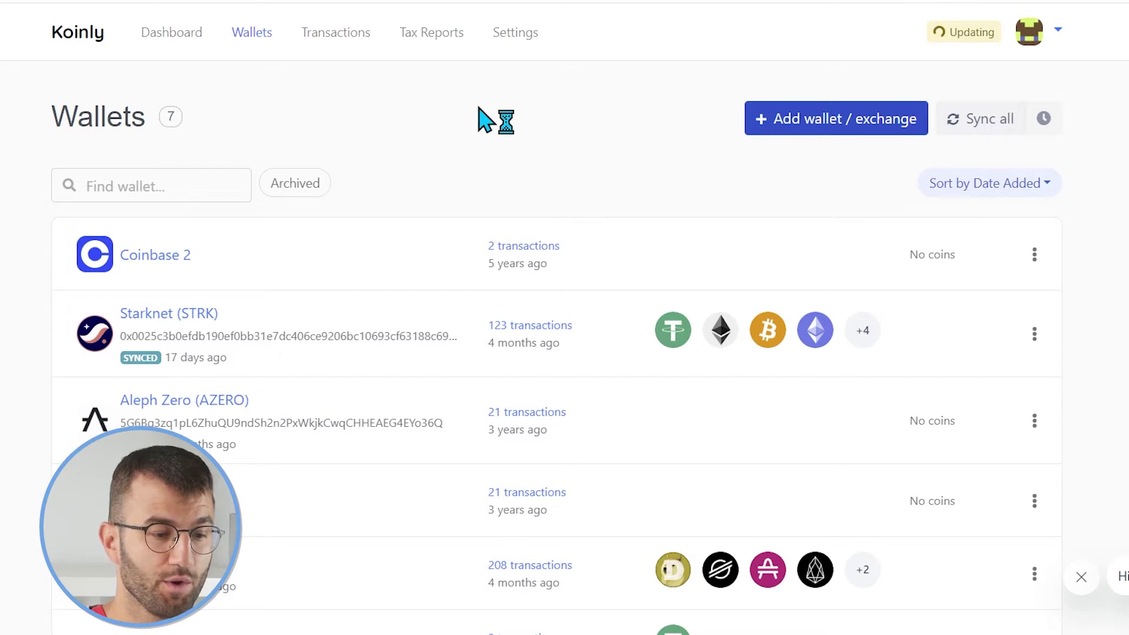
left_click(815, 122)
Step: Search 'ku', pick the KuCoin exchange and choose Setup auto-sync
left_click(536, 213)
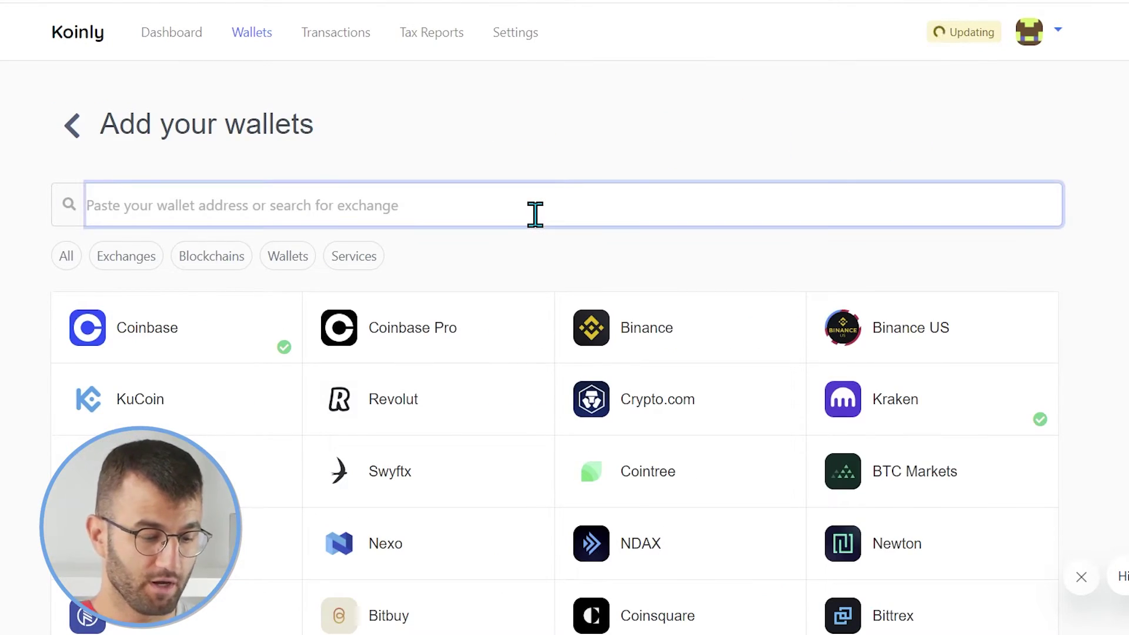
type("kuc")
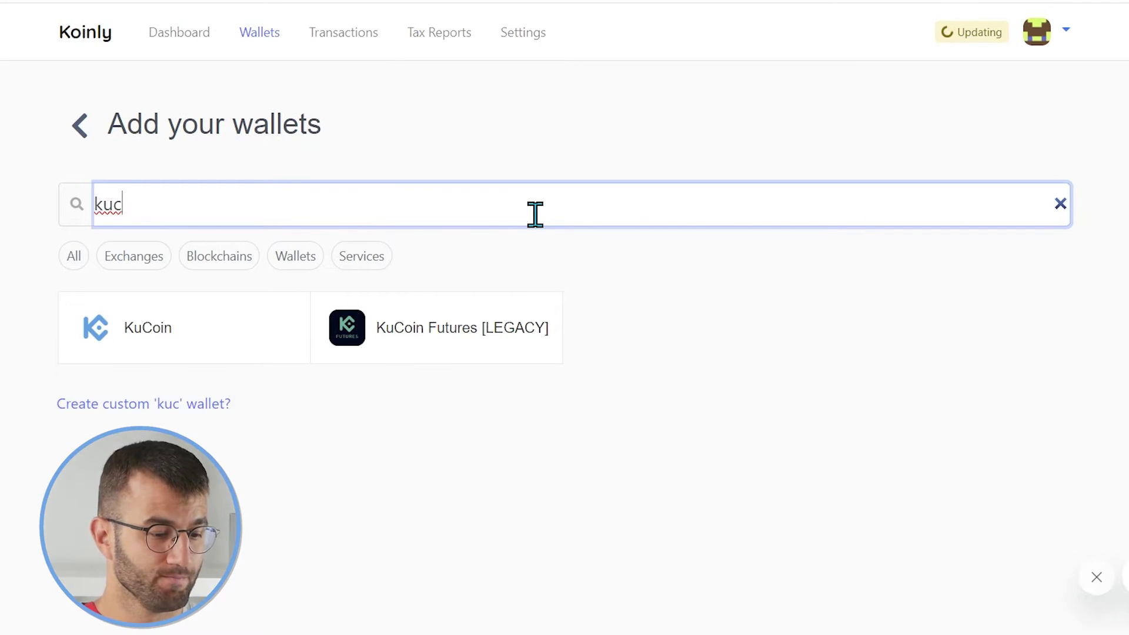
left_click(102, 353)
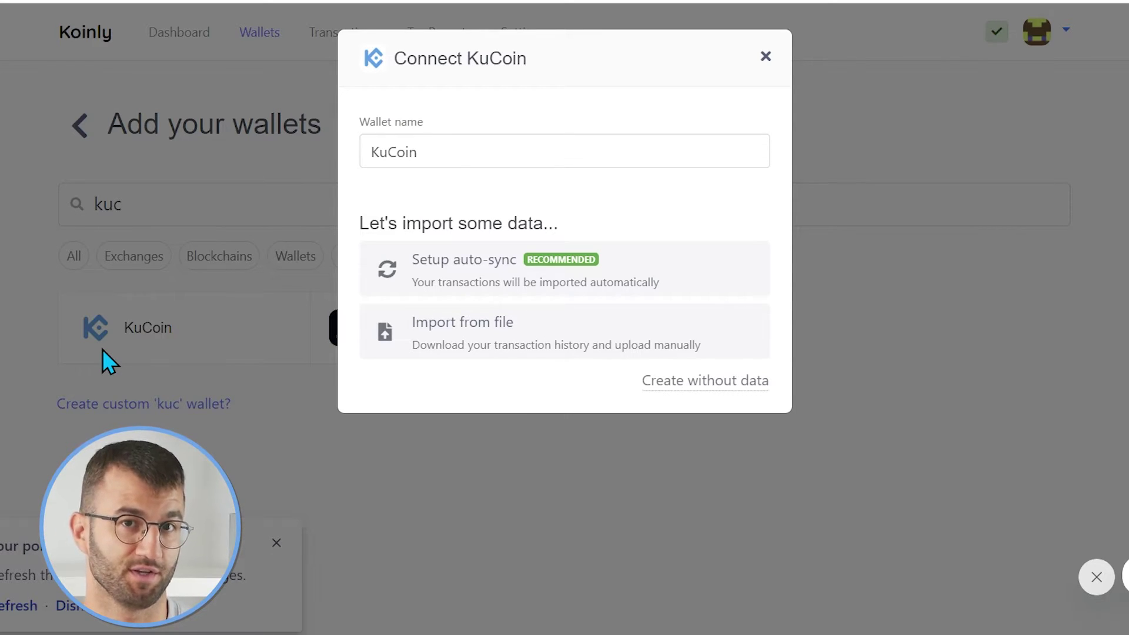
left_click(412, 297)
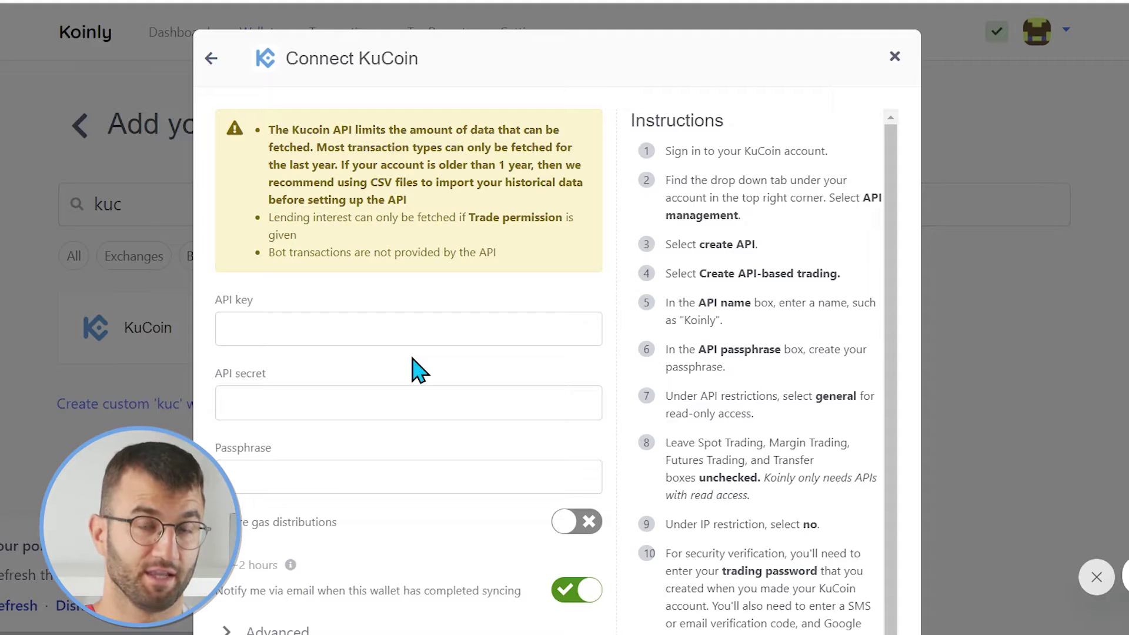
Step: Read through the Connect KuCoin API setup instructions before switching to the KuCoin account
scroll(419, 369, "down", 1)
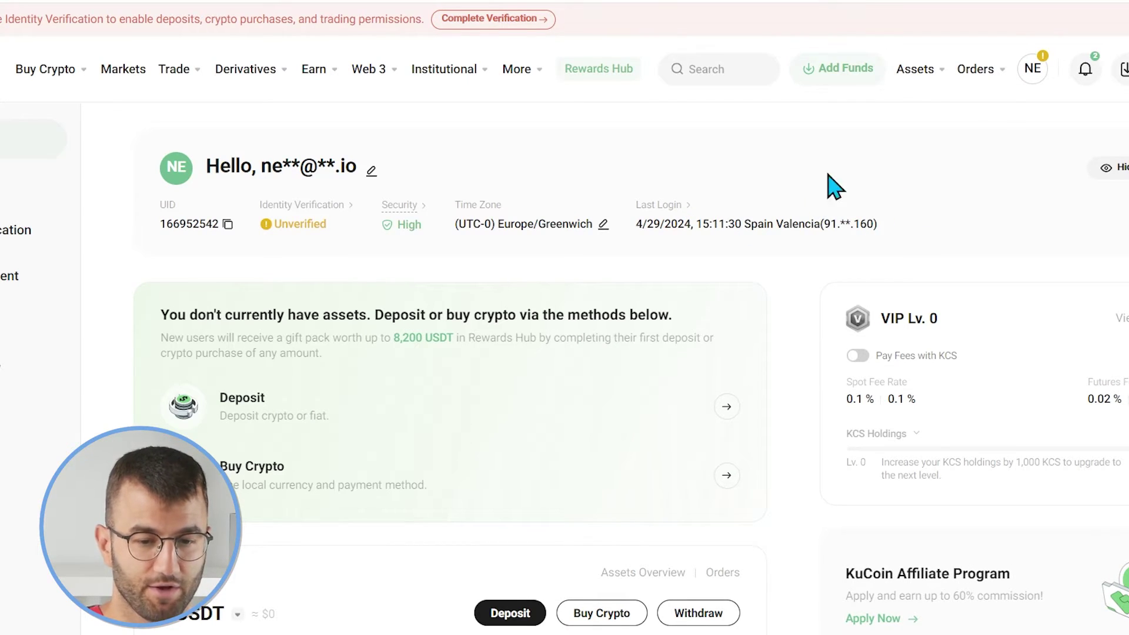
Step: Go to KuCoin API Management and start creating a new API
mouse_move(1031, 78)
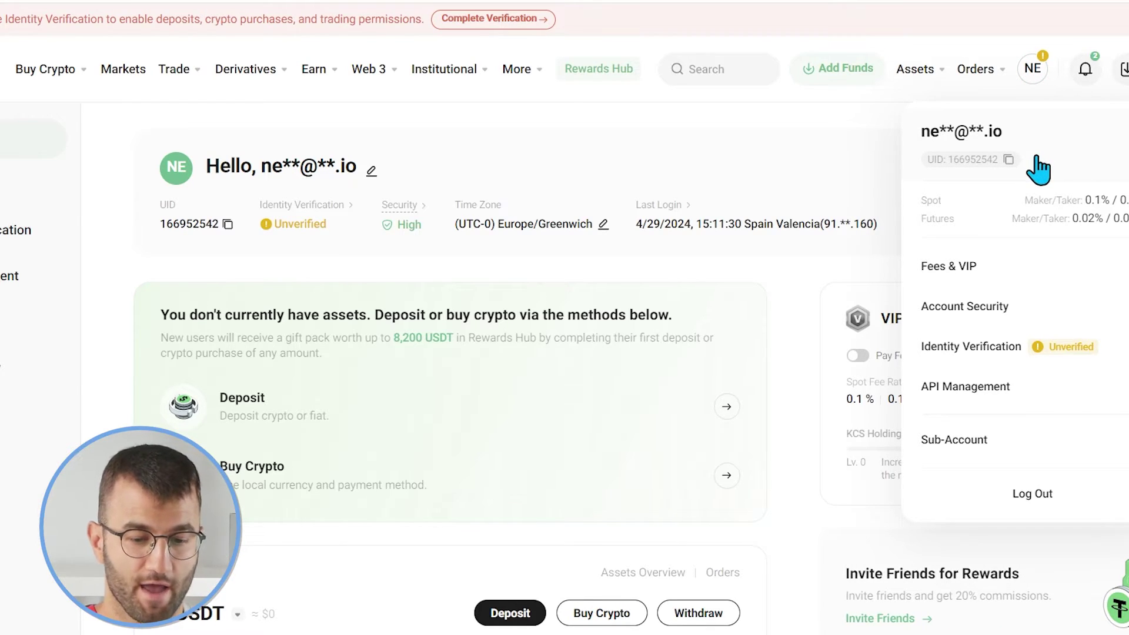
left_click(985, 388)
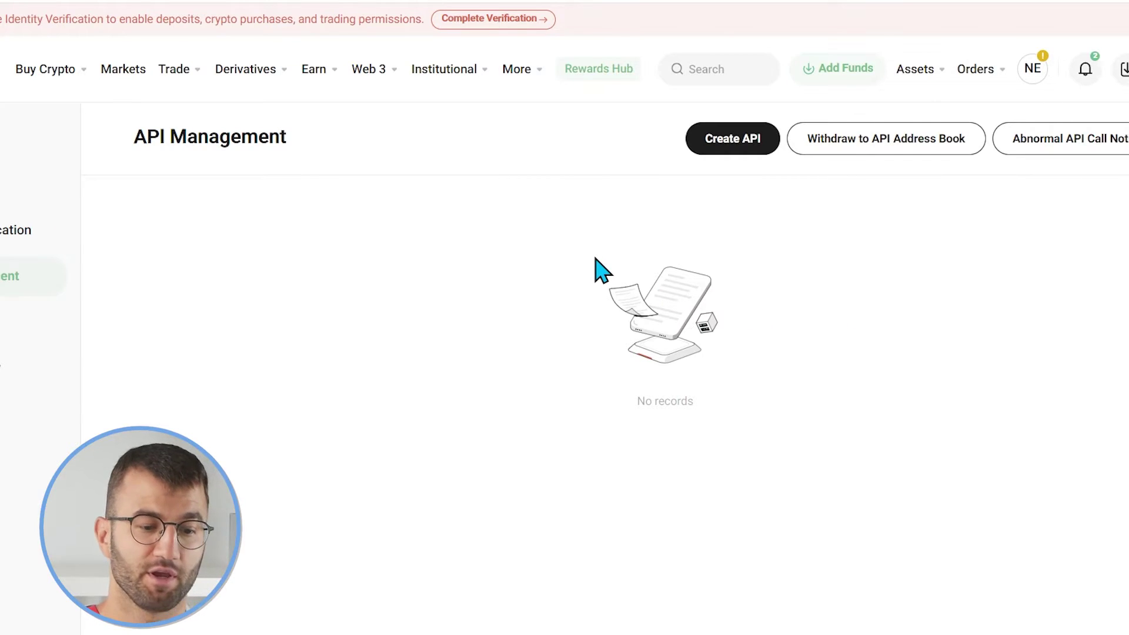
left_click(751, 151)
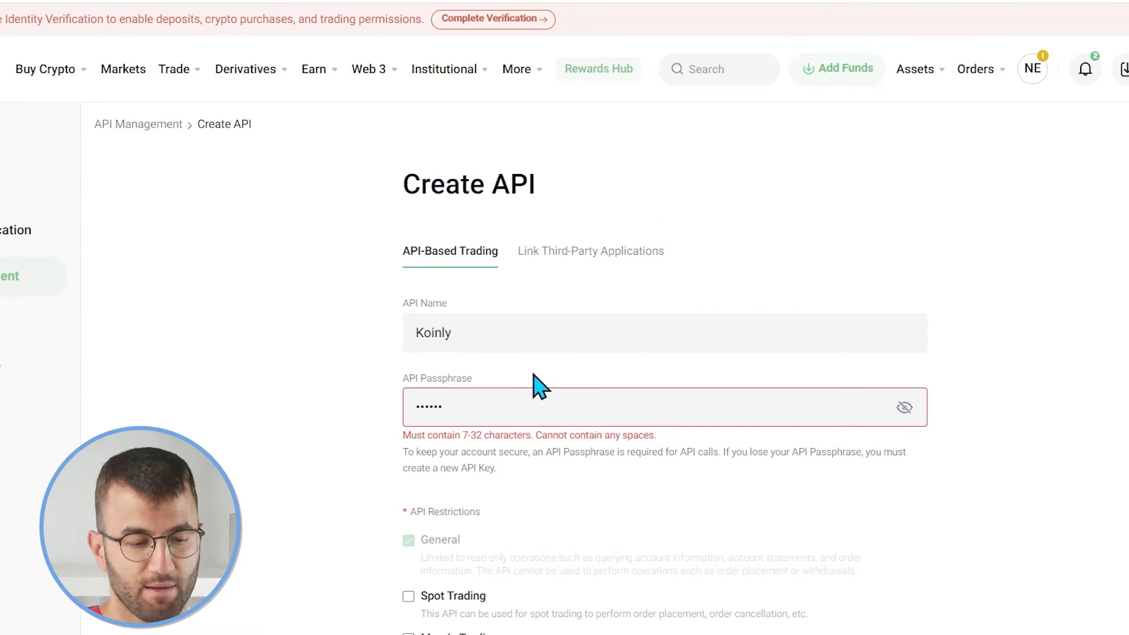
Step: Replace the API passphrase with a new one and reveal it to check
left_click(444, 405)
left_click_drag(444, 404, 379, 430)
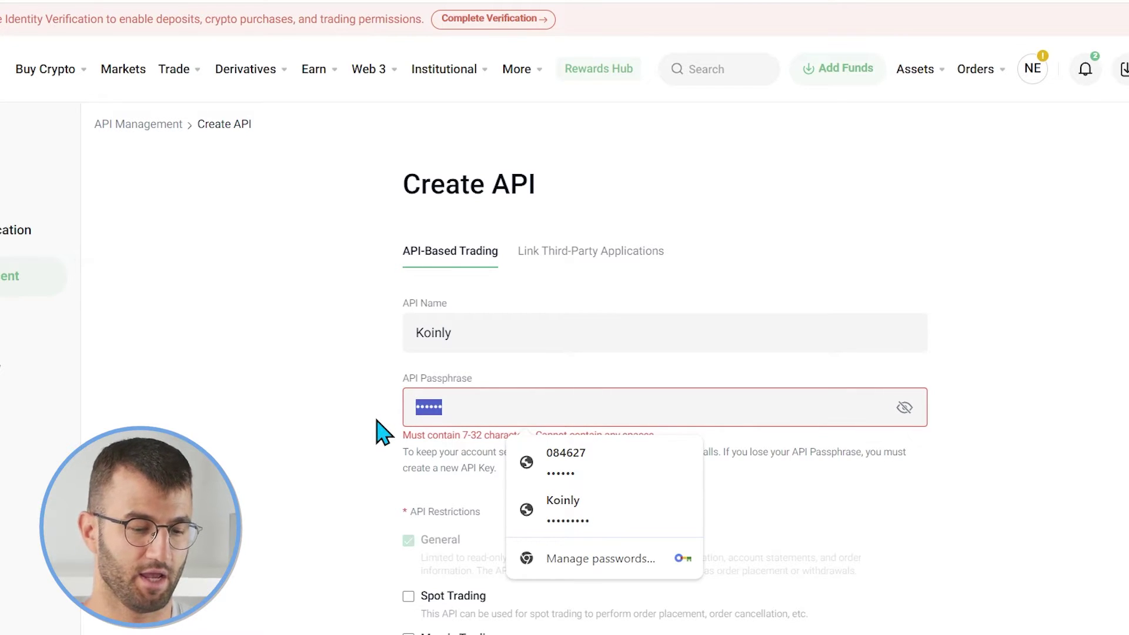
key("BackSpace")
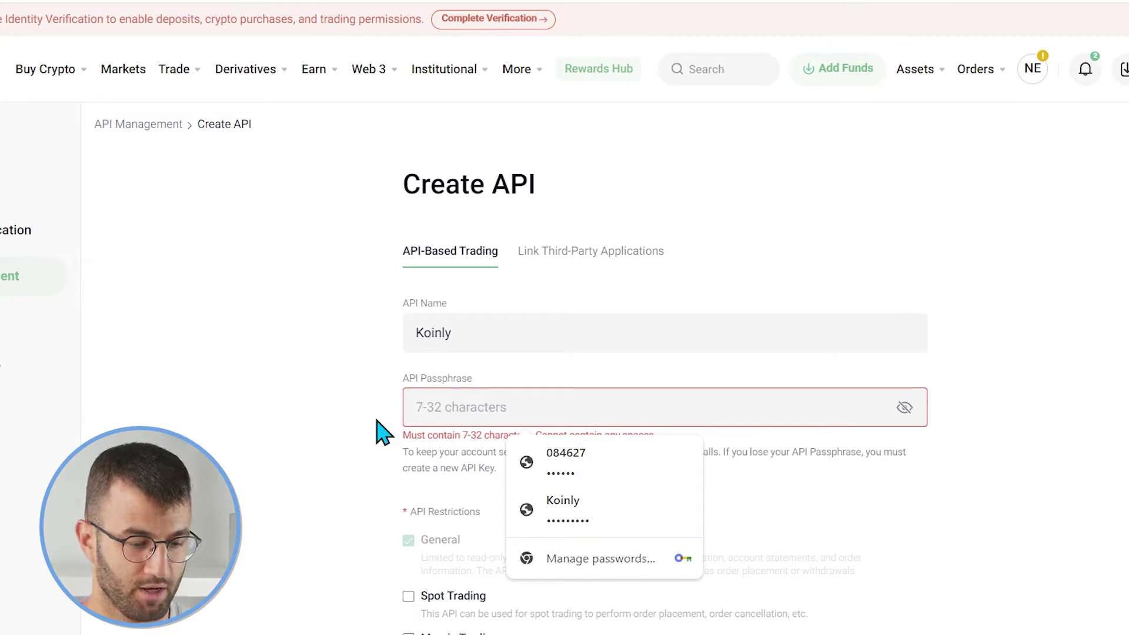
type("Ko")
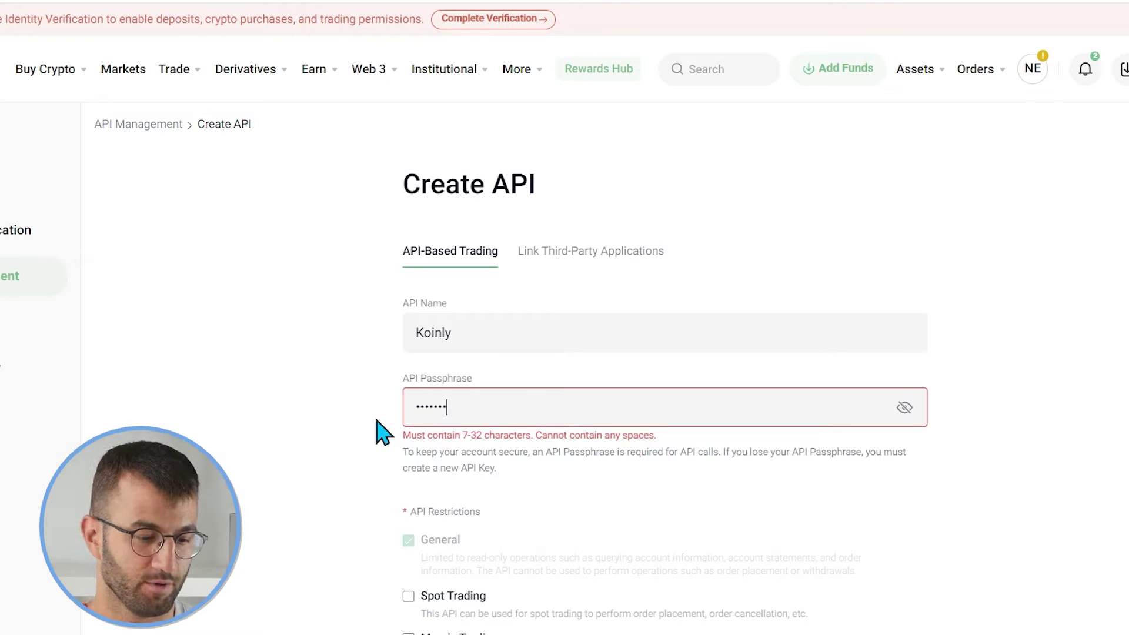
left_click(1064, 483)
scroll(1062, 479, "down", 2)
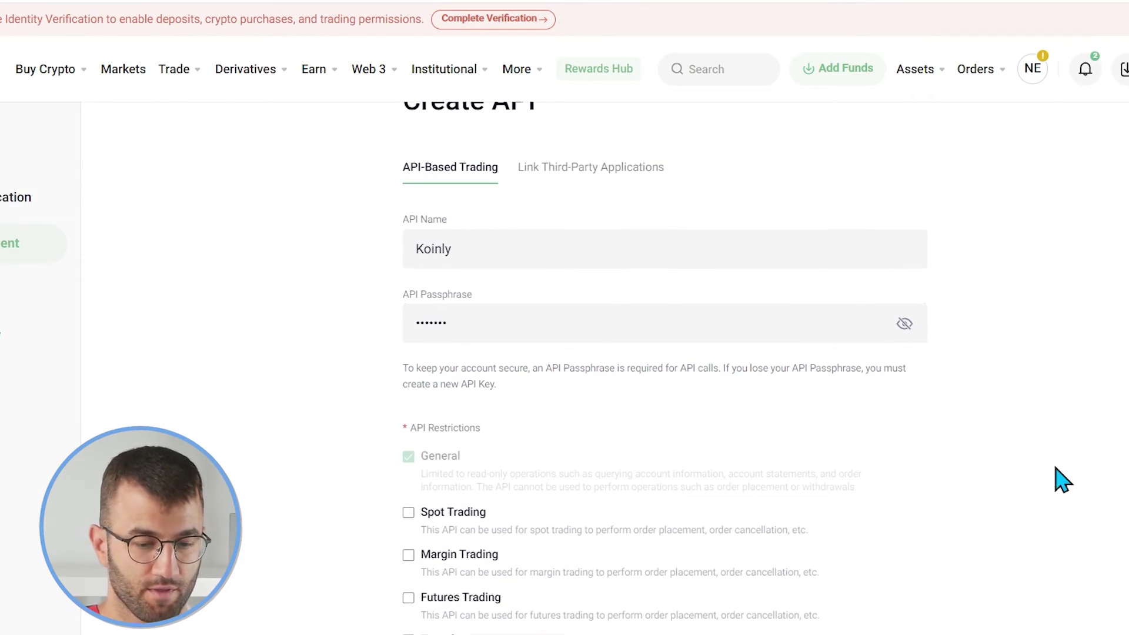
left_click(906, 324)
Step: Submit the Koinly API with General-only permission and no IP restriction
scroll(1036, 486, "down", 2)
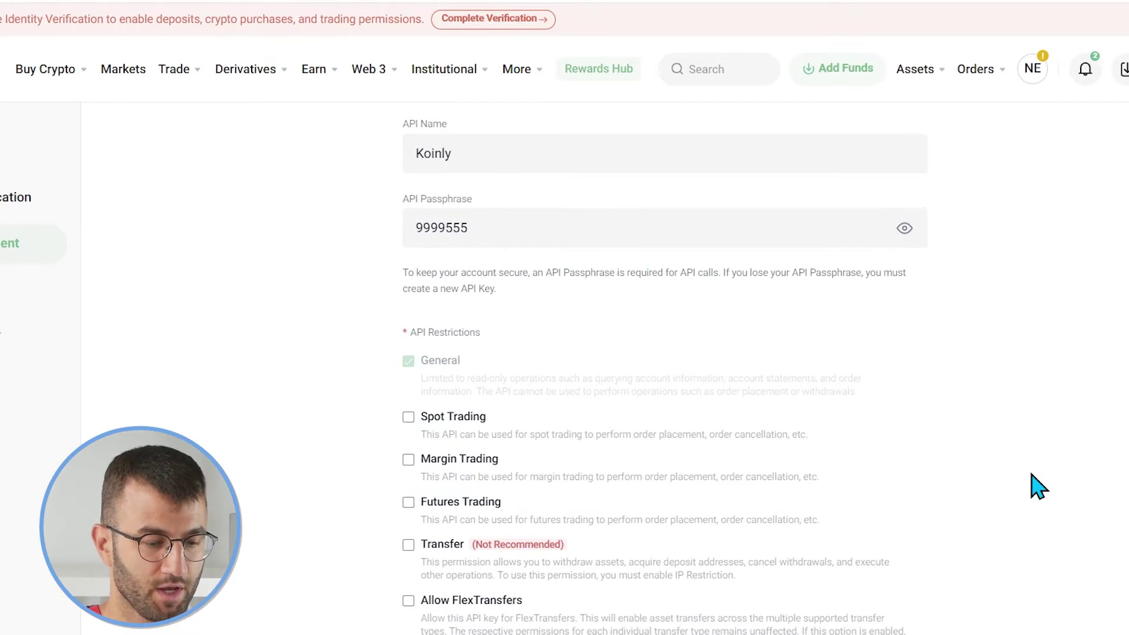
scroll(1039, 486, "down", 3)
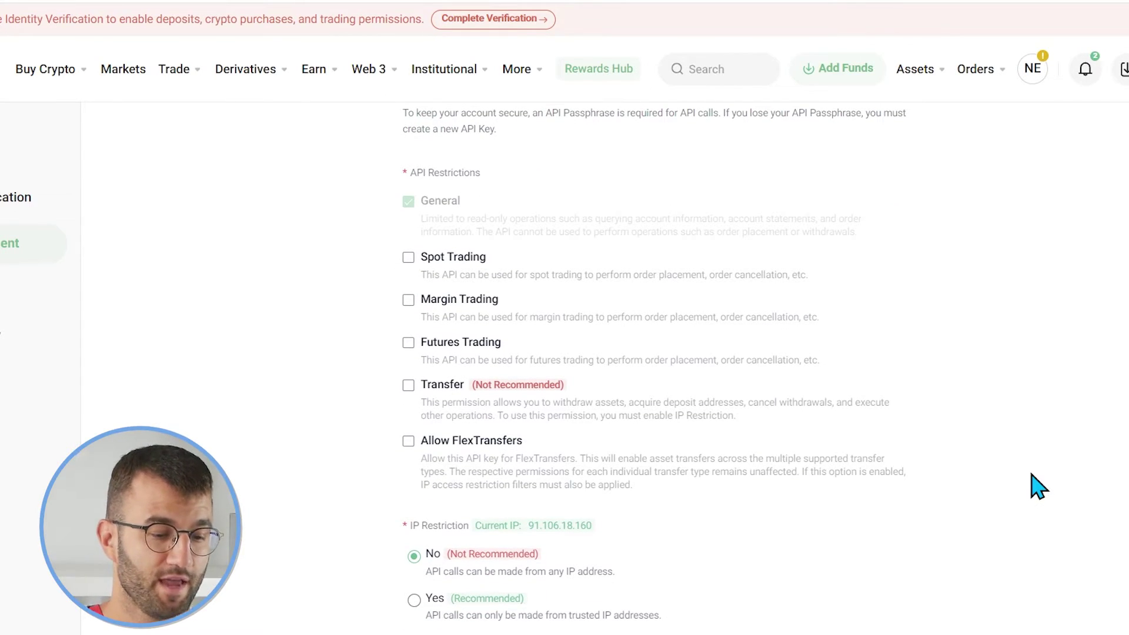
scroll(1039, 486, "down", 1)
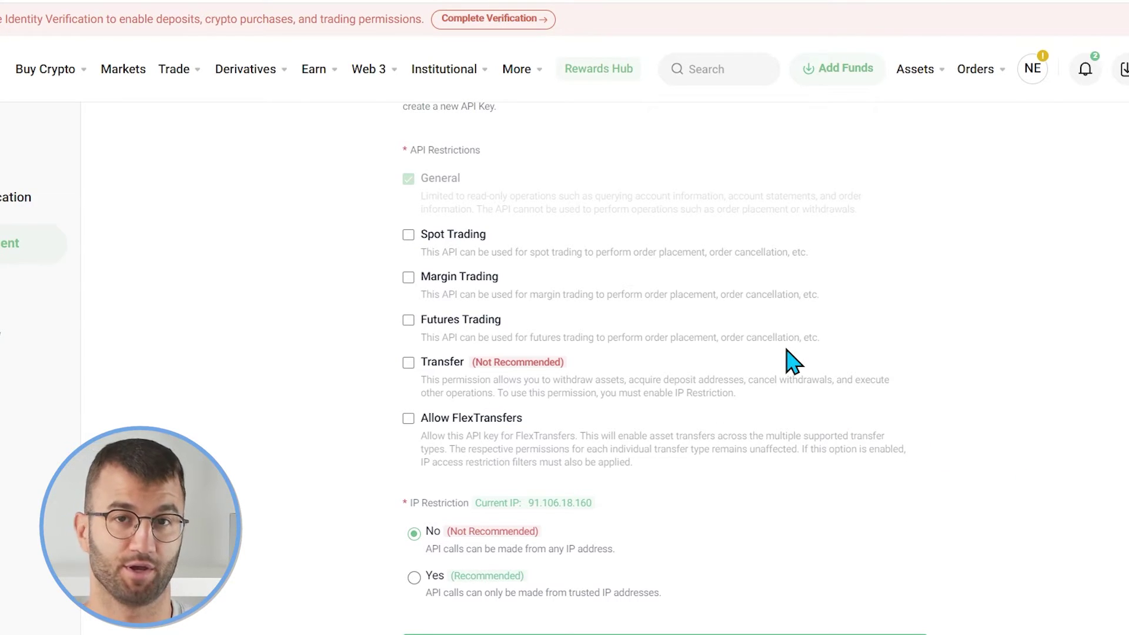
scroll(794, 362, "up", 3)
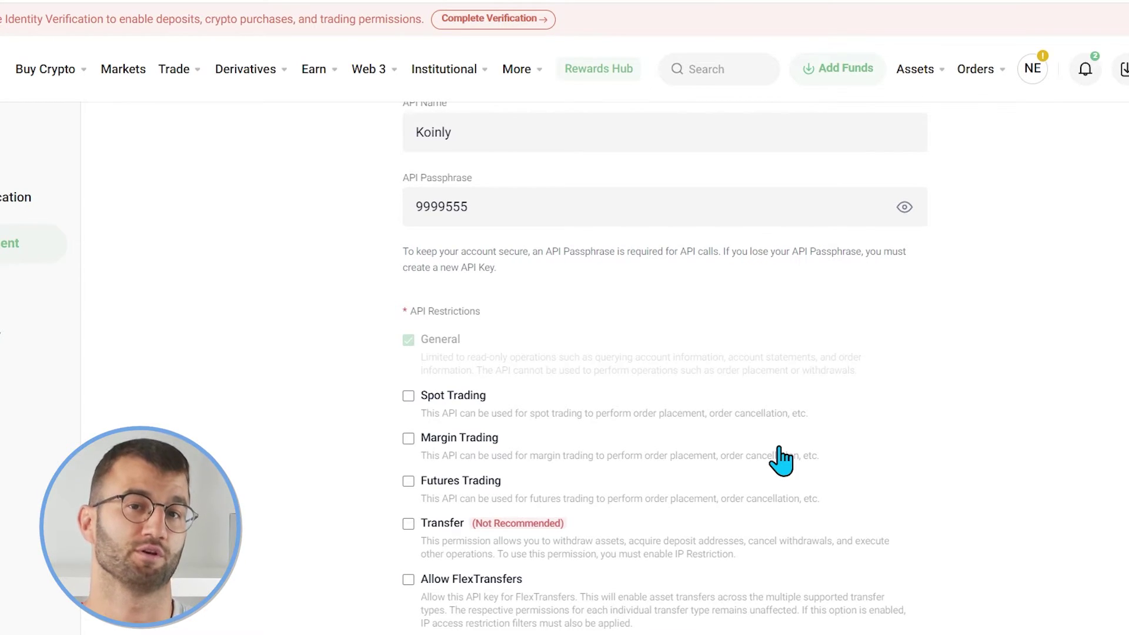
scroll(782, 461, "down", 5)
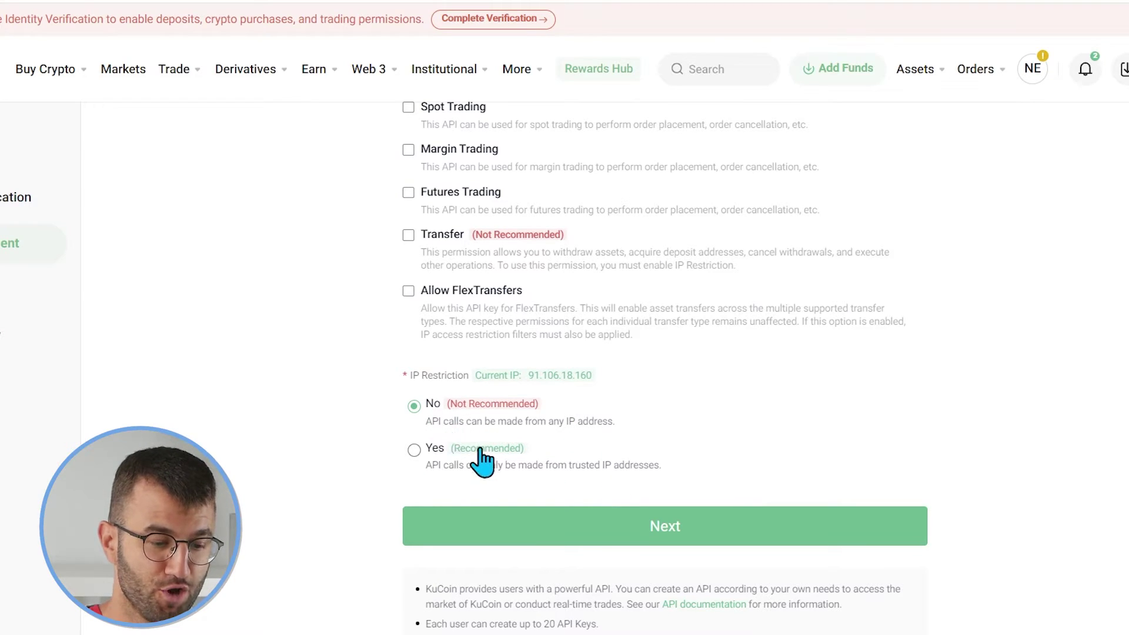
left_click(551, 540)
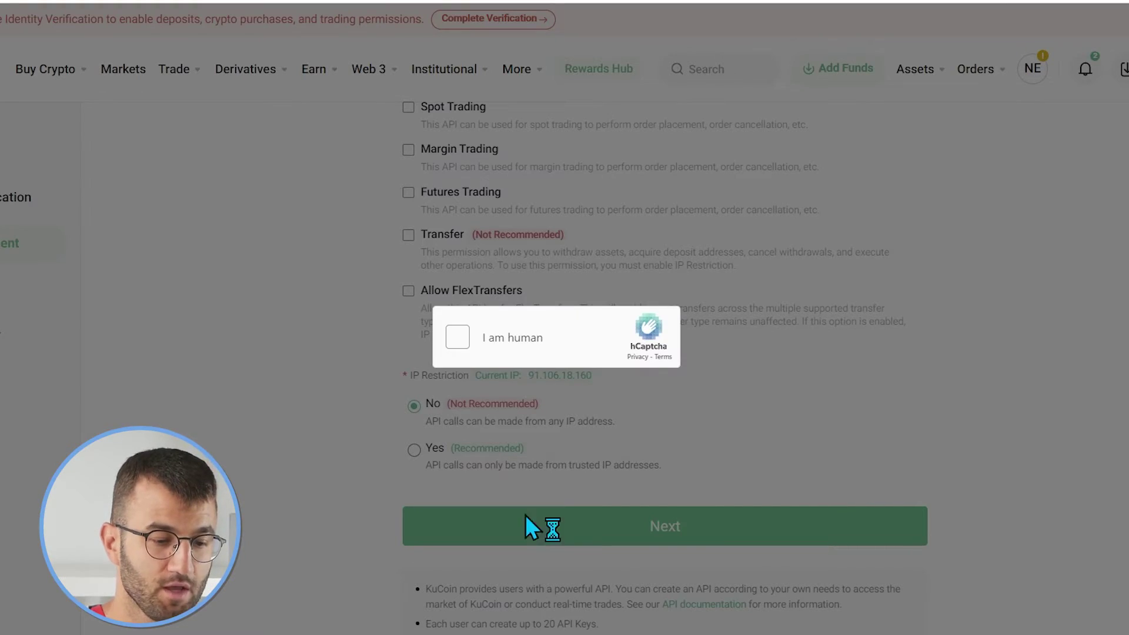
Step: Tick the hCaptcha 'I am human' checkbox to verify the new API
left_click(458, 340)
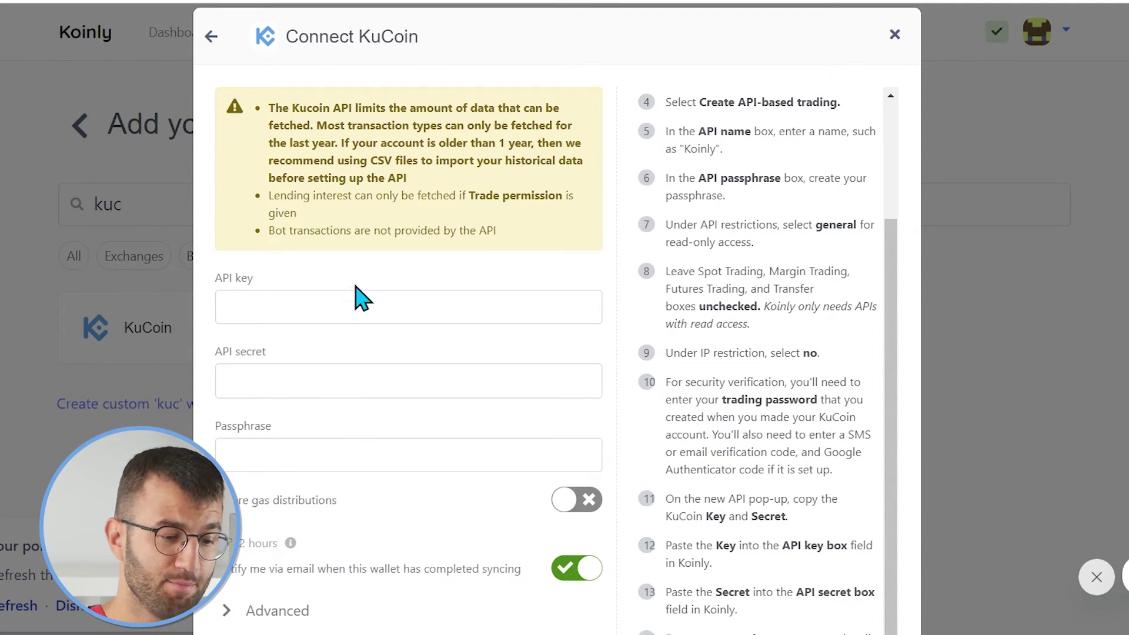
Step: Paste the copied KuCoin API key and API secret into Koinly's connection form
left_click(277, 303)
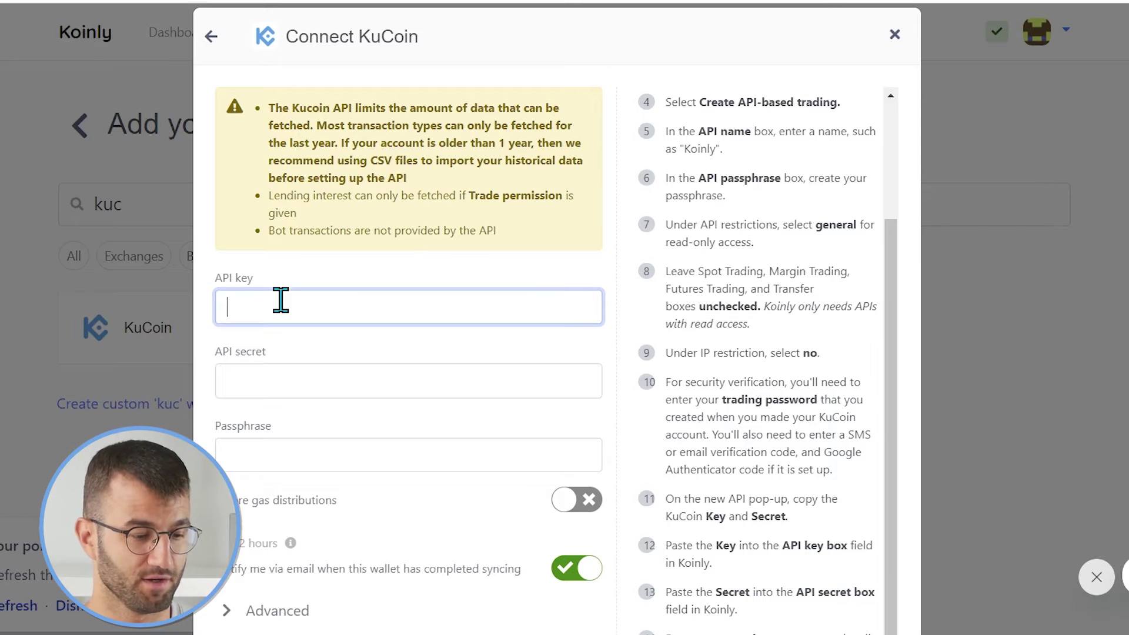
key("ctrl+v")
left_click(272, 371)
key("ctrl+v")
key("ctrl+a")
left_click(277, 454)
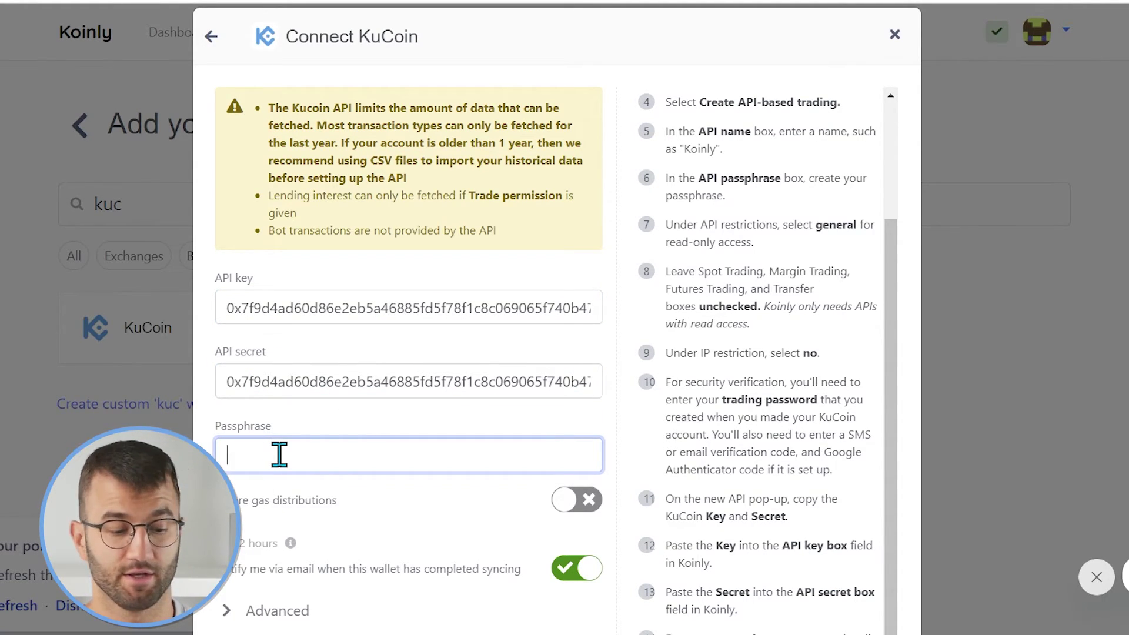
scroll(279, 453, "down", 2)
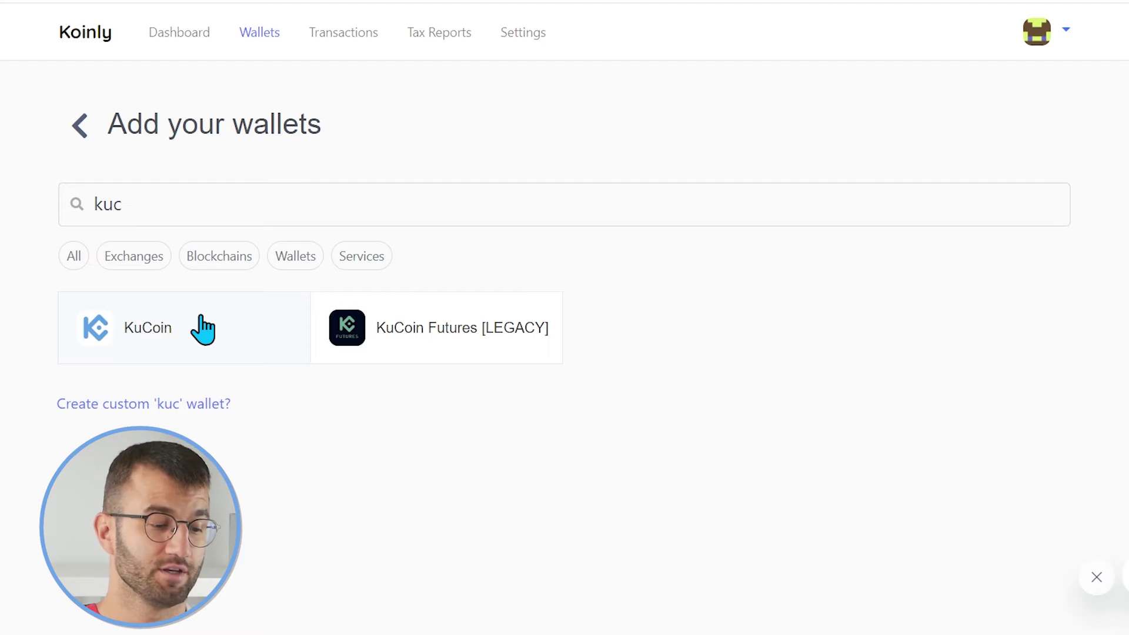
Step: Pick the KuCoin exchange and choose Import from file for its history
left_click(203, 328)
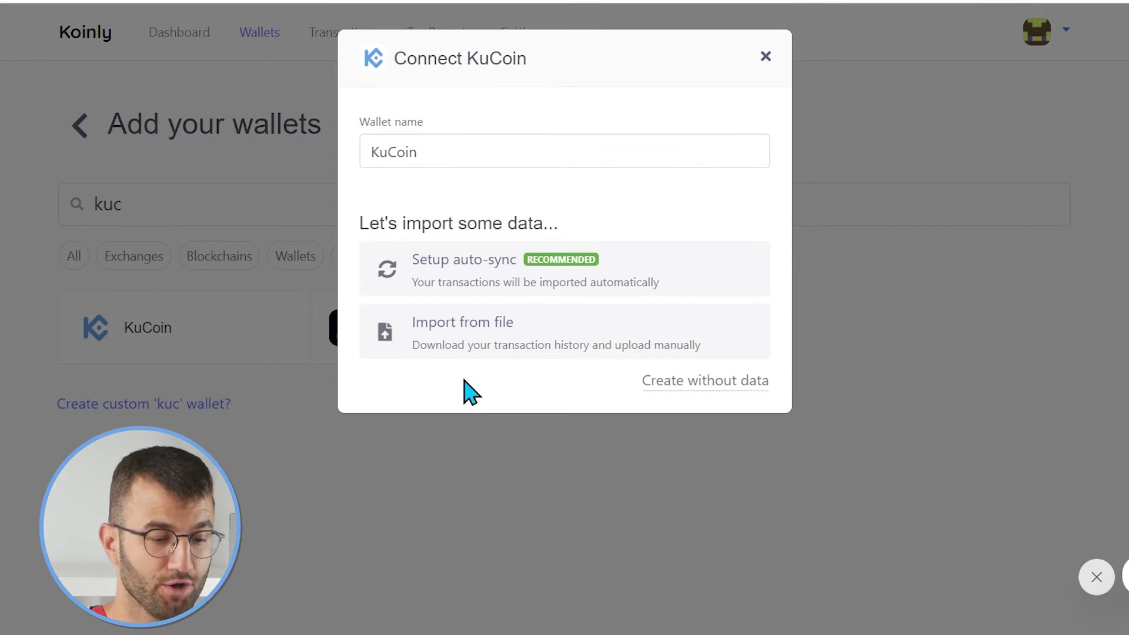
left_click(520, 350)
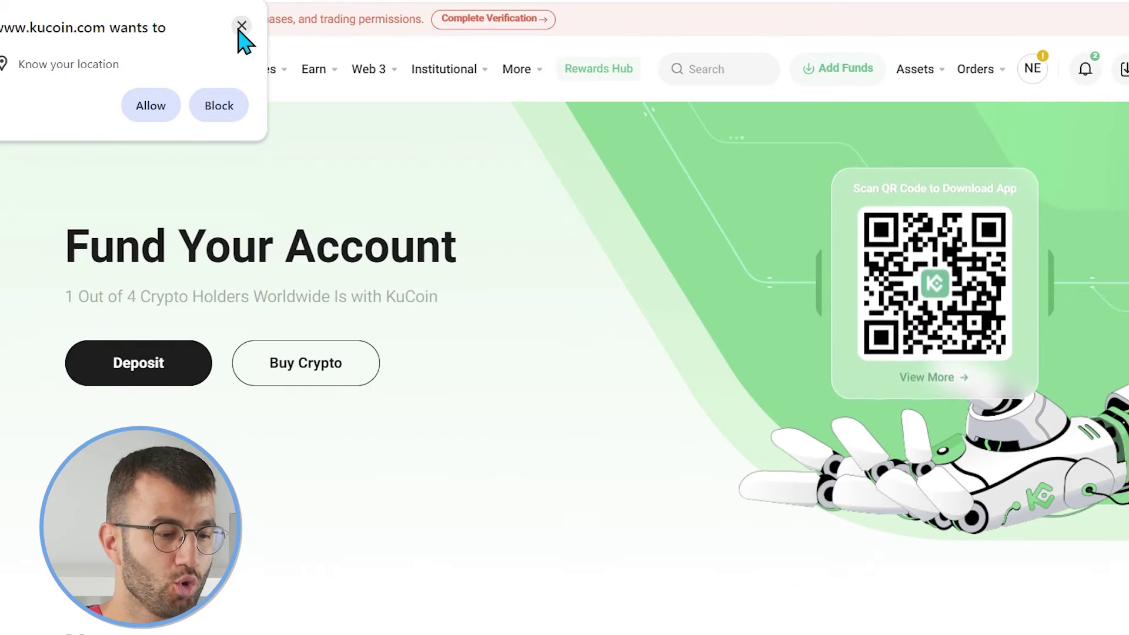
Step: Dismiss the location prompt, open Spot Trade History, and list Export's record types
left_click(242, 27)
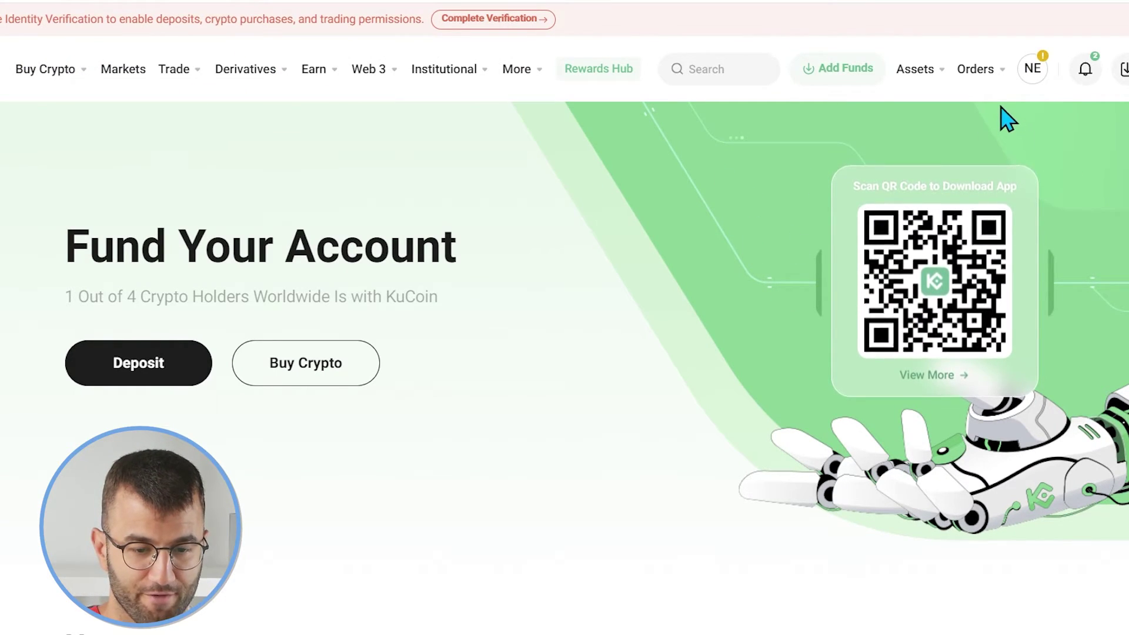
mouse_move(980, 79)
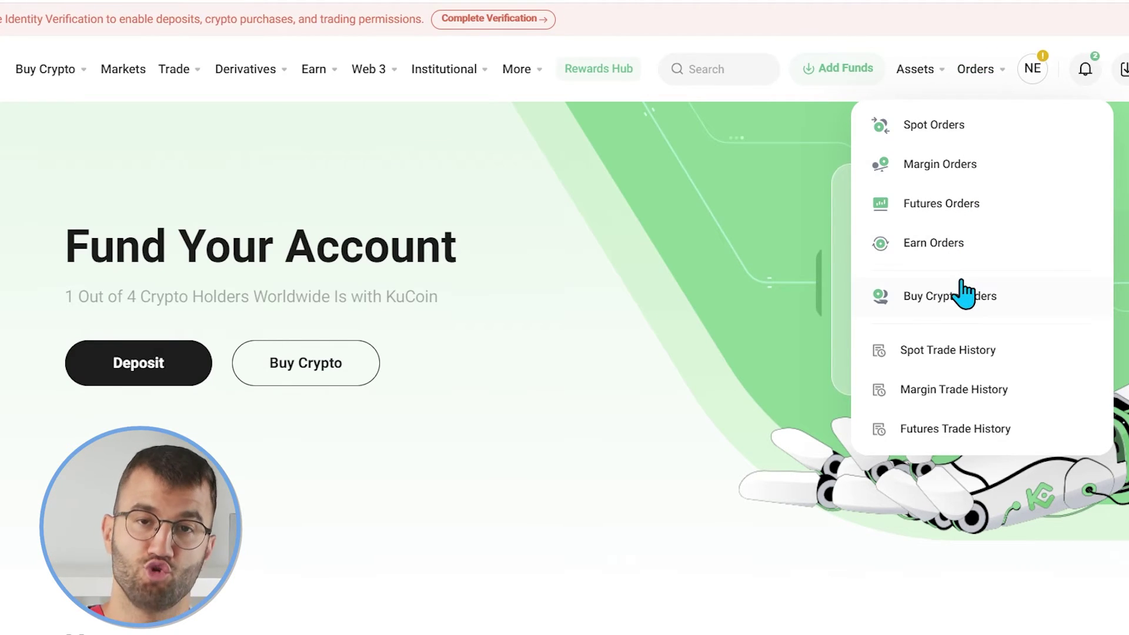
left_click(970, 366)
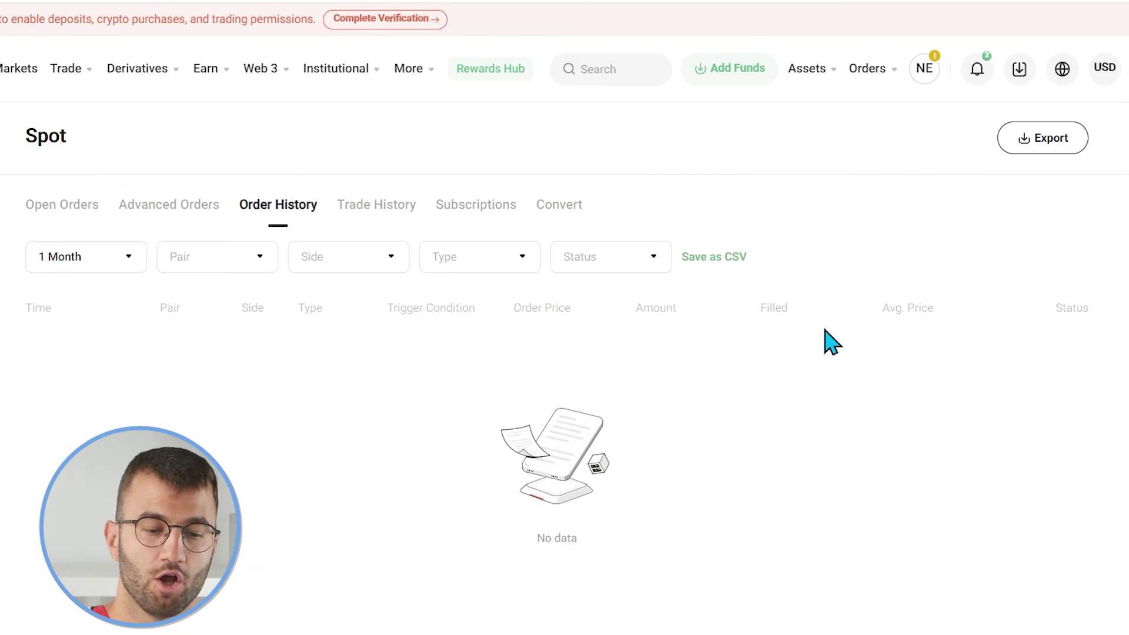
left_click(1035, 153)
left_click(874, 148)
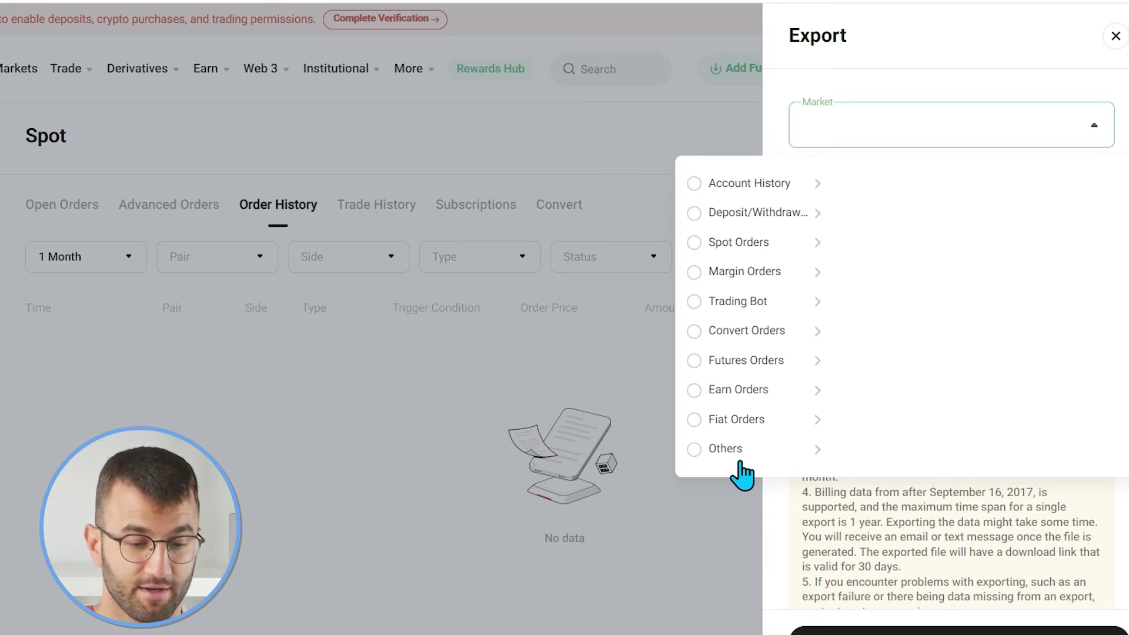
Step: Export all record types for the past 1 year, including sub-accounts, as .csv
left_click(695, 450)
scroll(1059, 303, "down", 1)
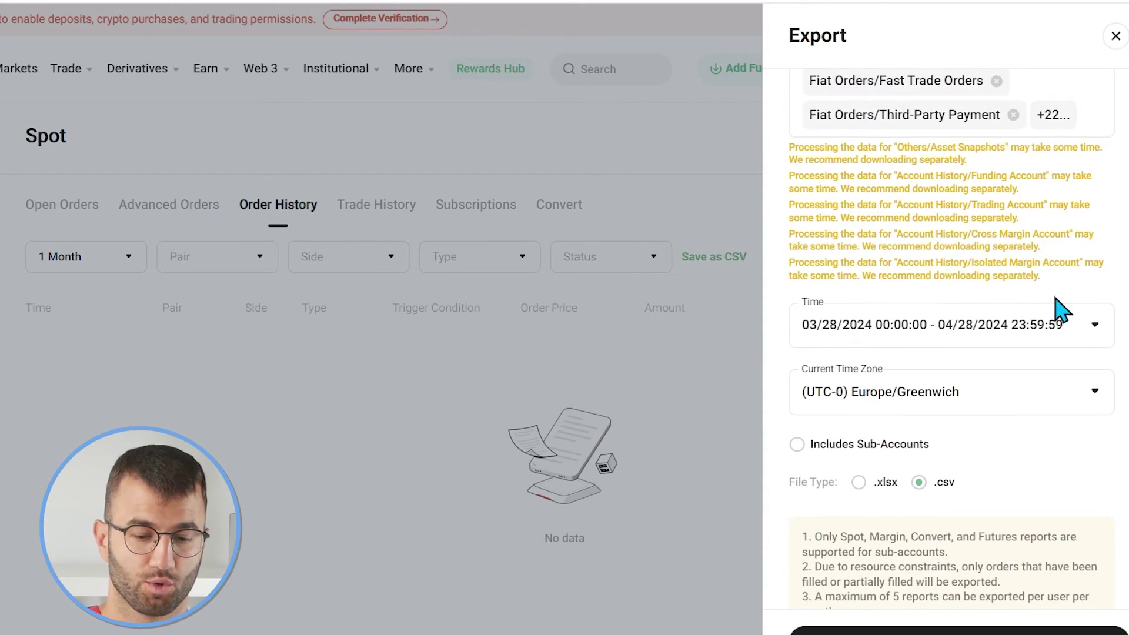
left_click(1089, 339)
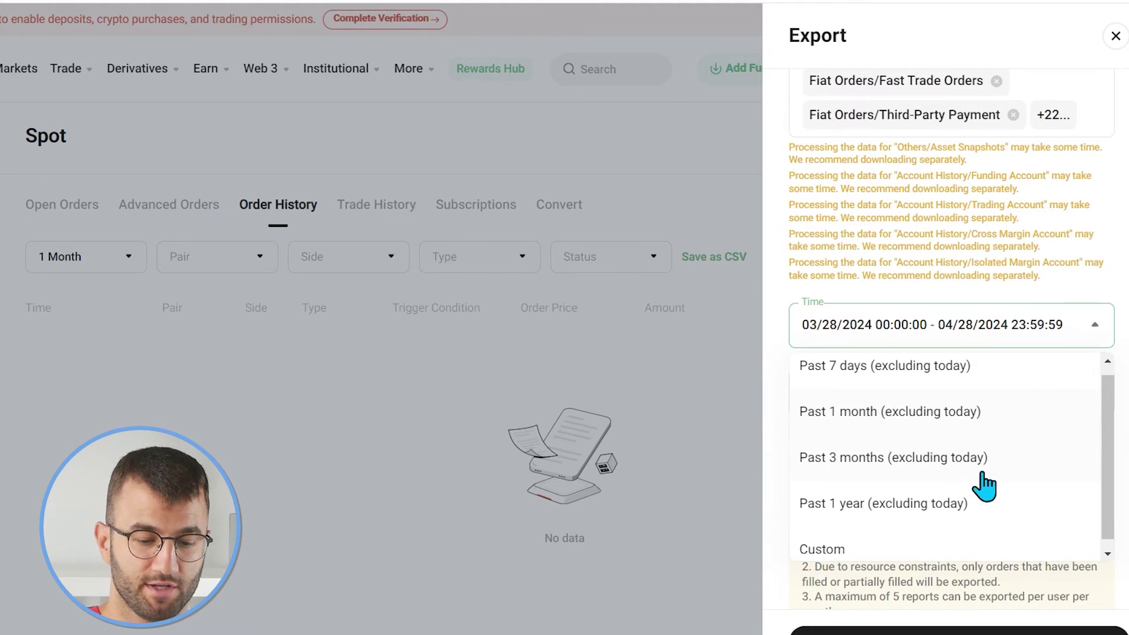
left_click(973, 511)
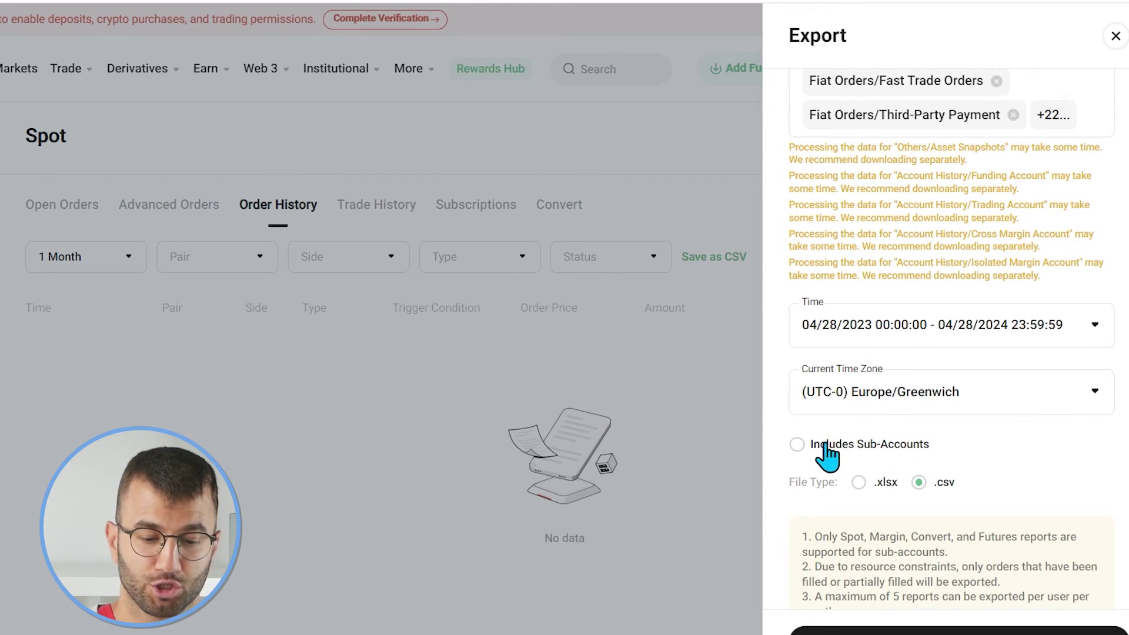
left_click(845, 449)
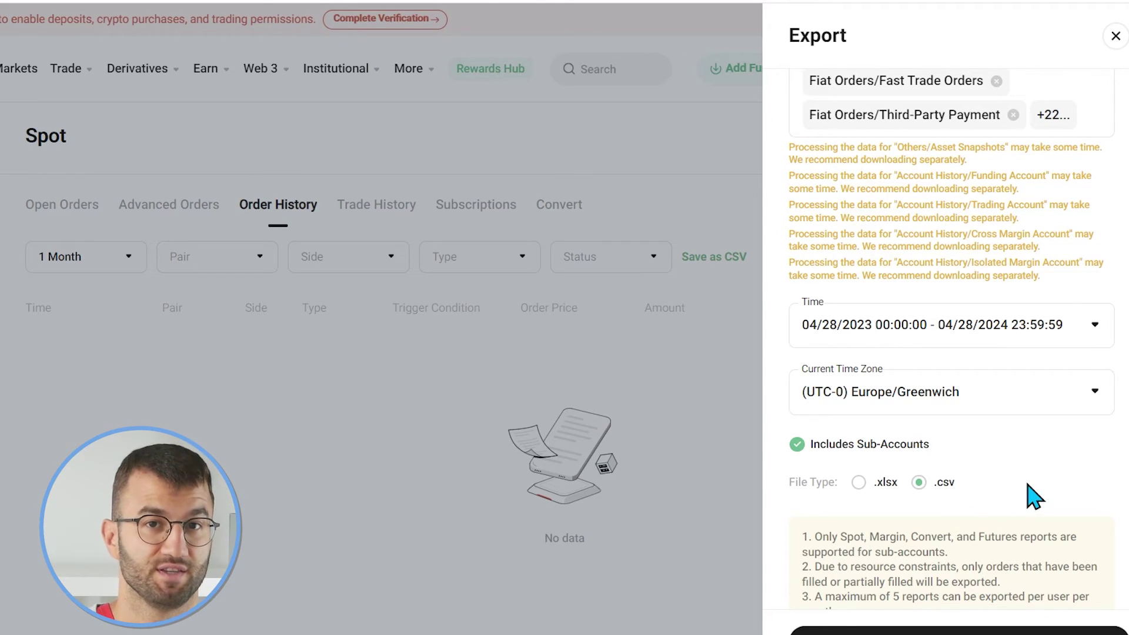
scroll(1029, 530, "down", 5)
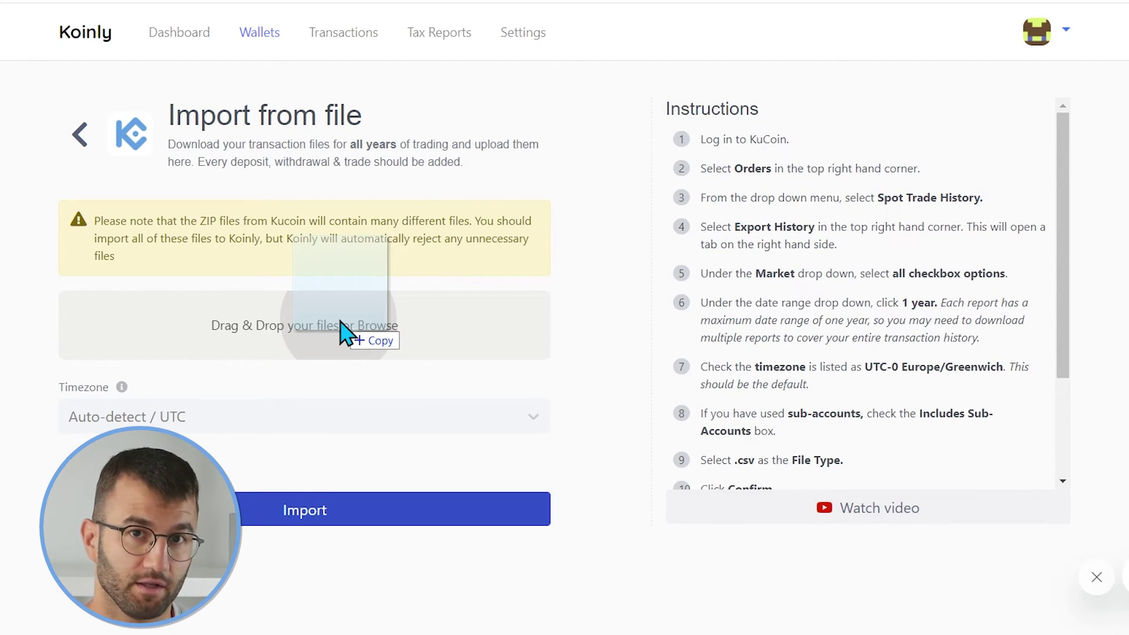
Step: Drop trade-history-2023-07-02 (1).csv into the KuCoin file import and view the resulting transactions
left_click_drag(347, 334, 347, 334)
scroll(907, 275, "down", 3)
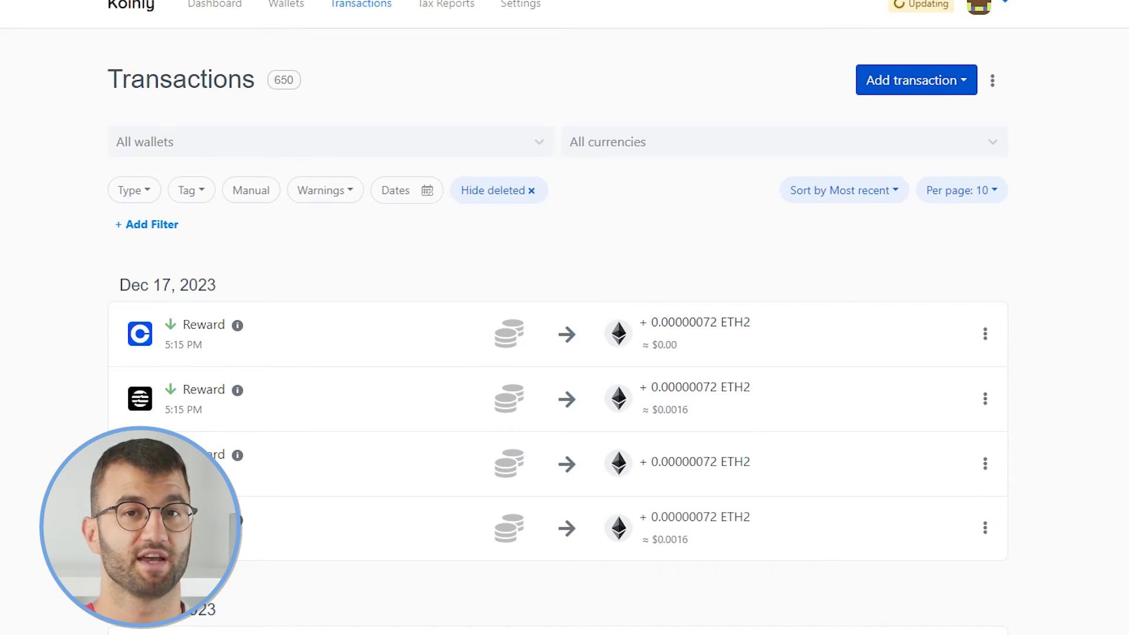
Step: Filter transactions to the KuCoin wallet and review its 123 rewards, exchanges, sells and withdrawals
left_click(353, 141)
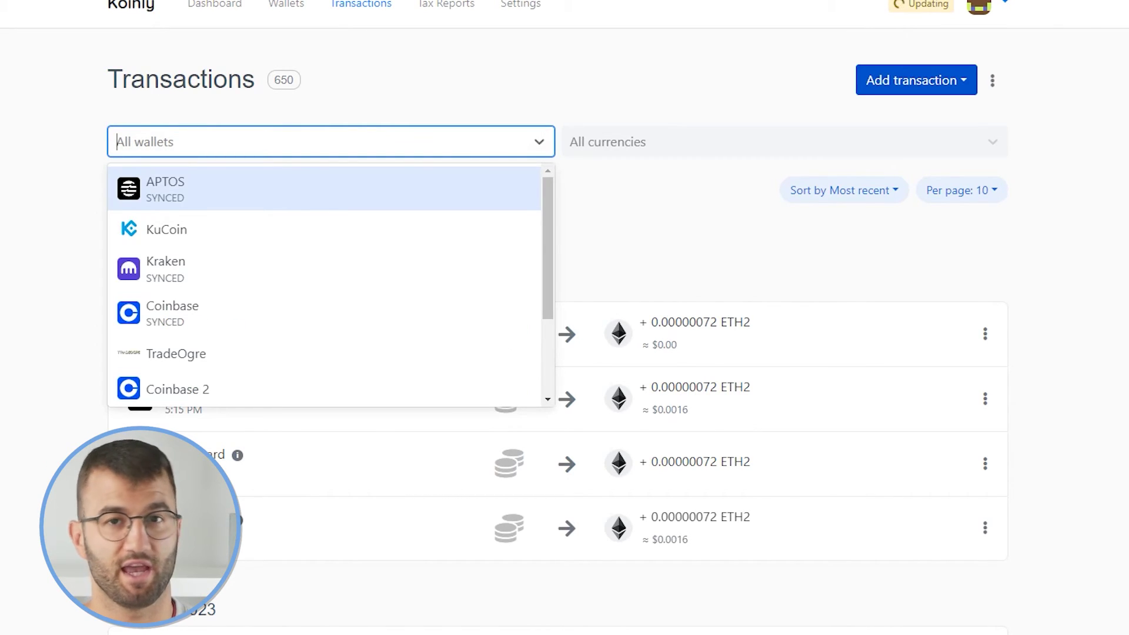
key("Down")
key("Return")
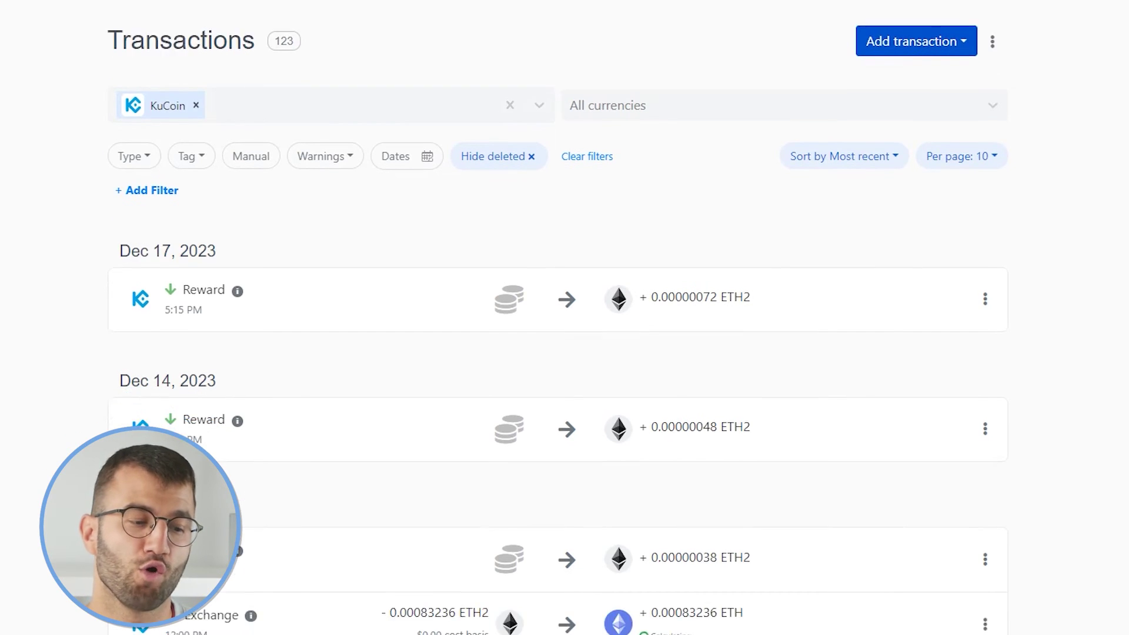
scroll(558, 318, "down", 4)
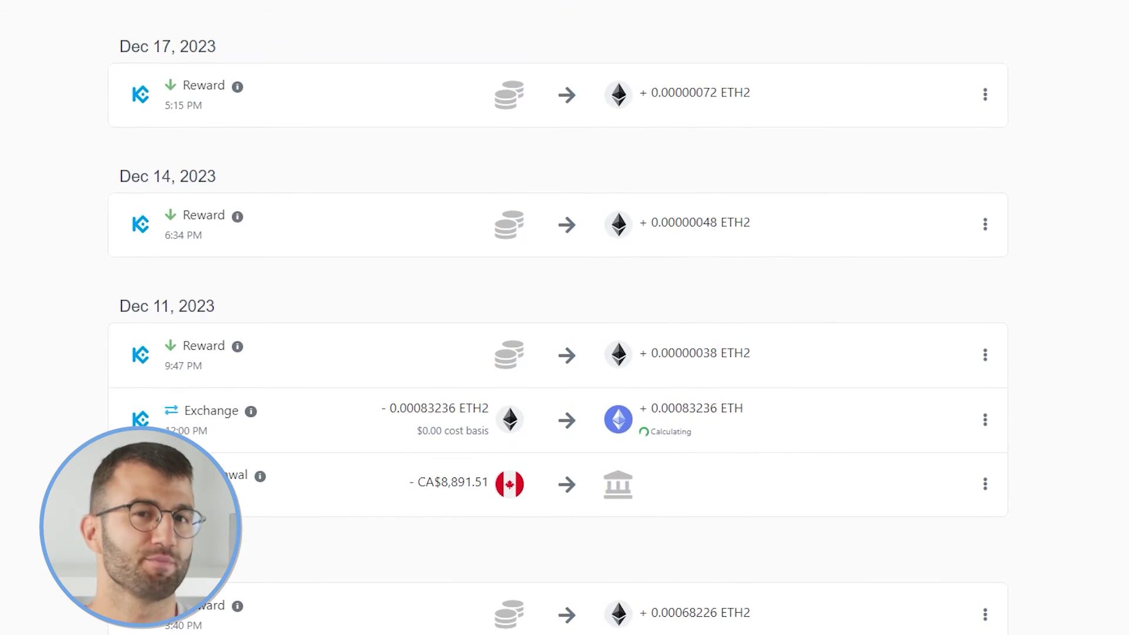
scroll(560, 328, "down", 3)
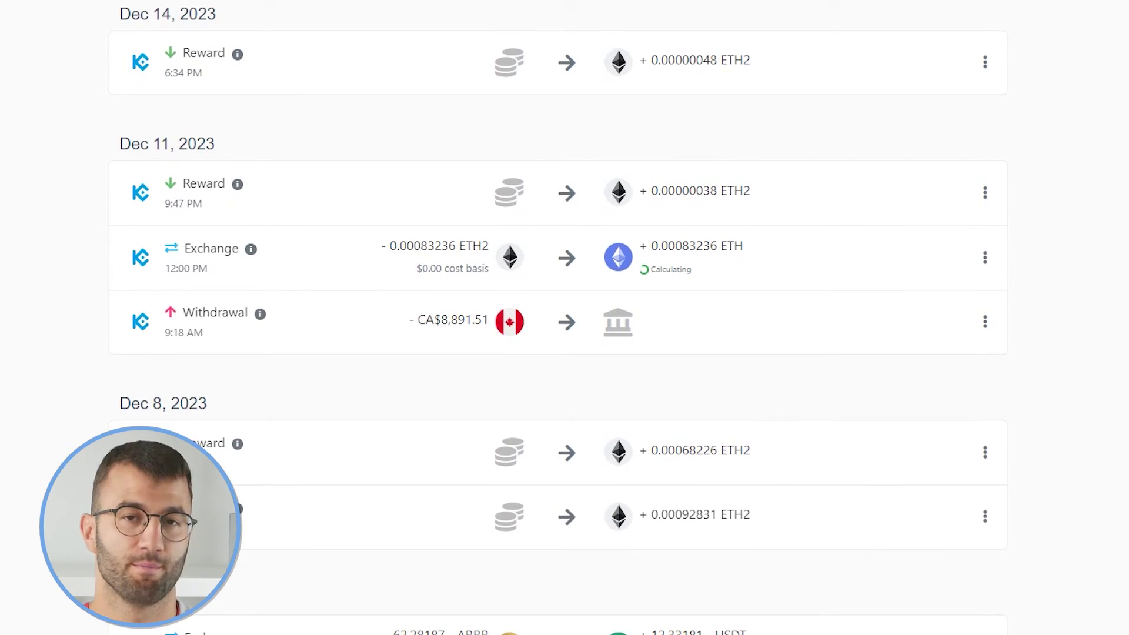
scroll(560, 321, "down", 3)
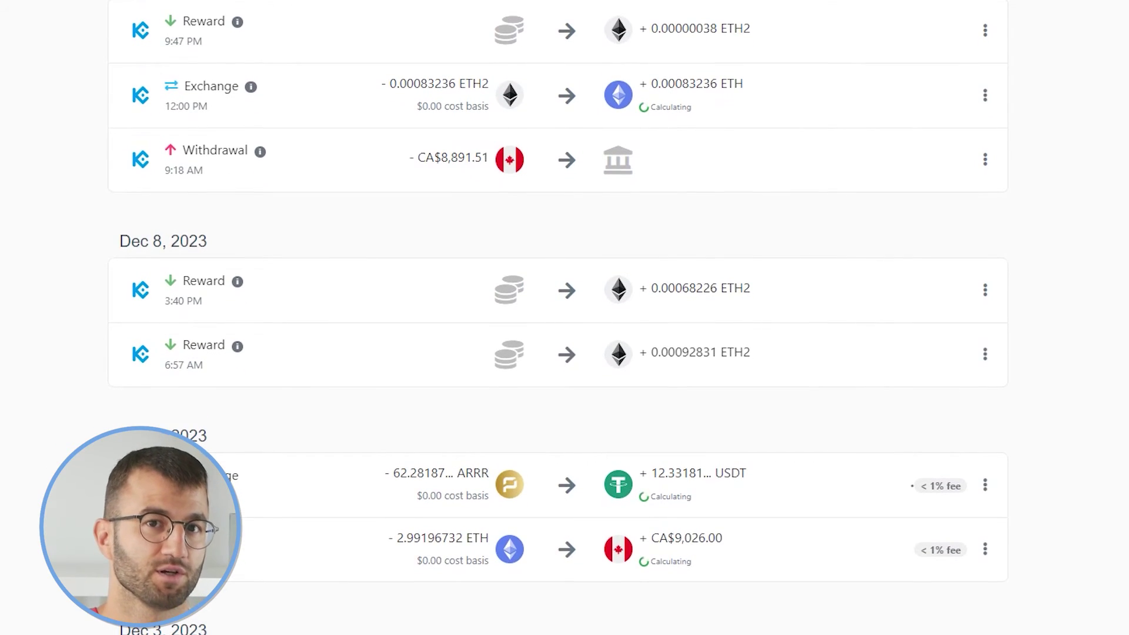
scroll(560, 321, "down", 2)
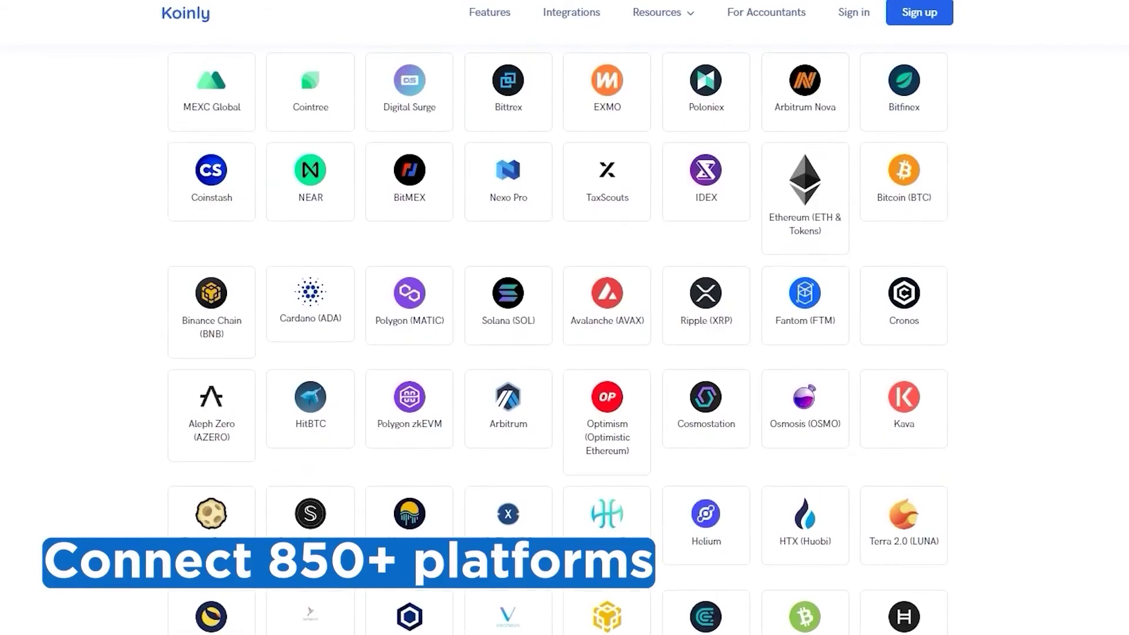
scroll(556, 339, "down", 6)
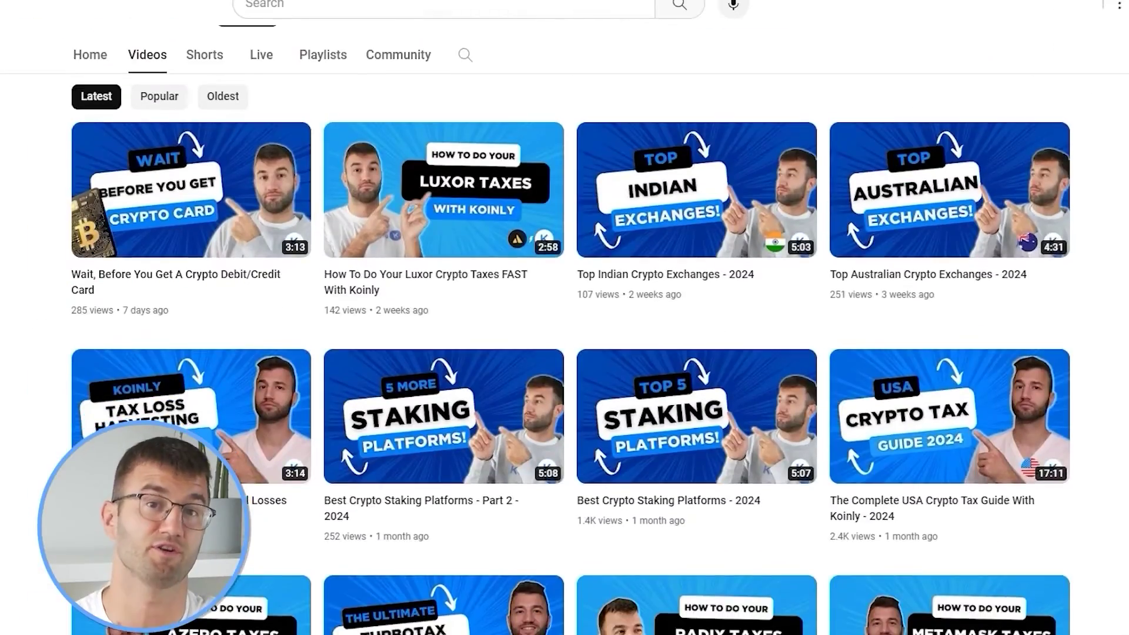
scroll(565, 347, "down", 6)
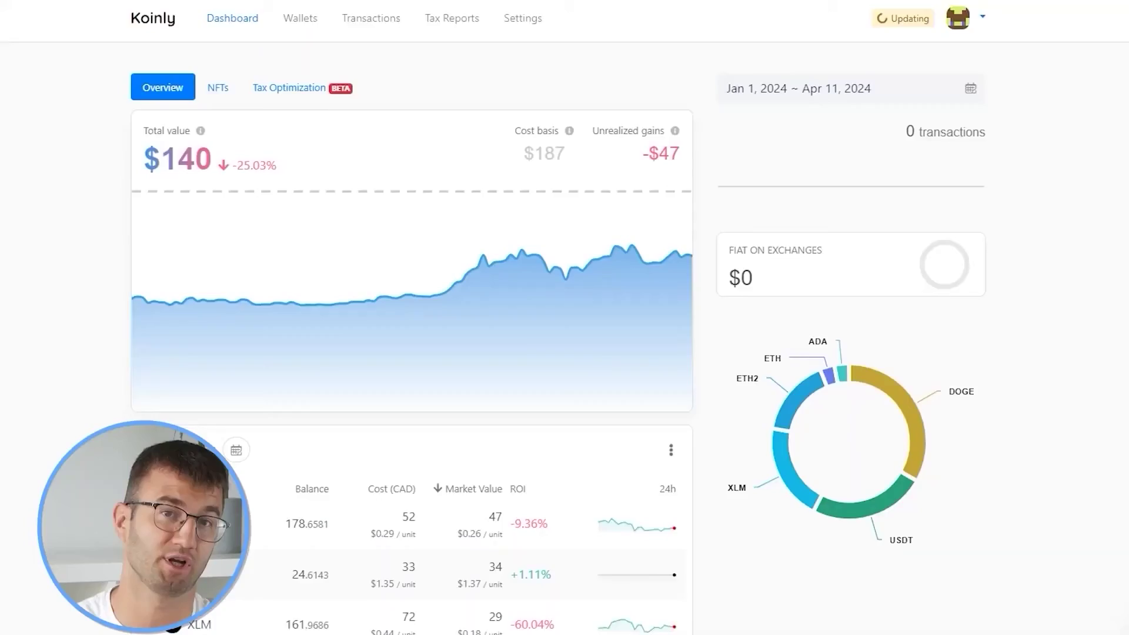
scroll(564, 318, "down", 3)
scroll(565, 317, "down", 2)
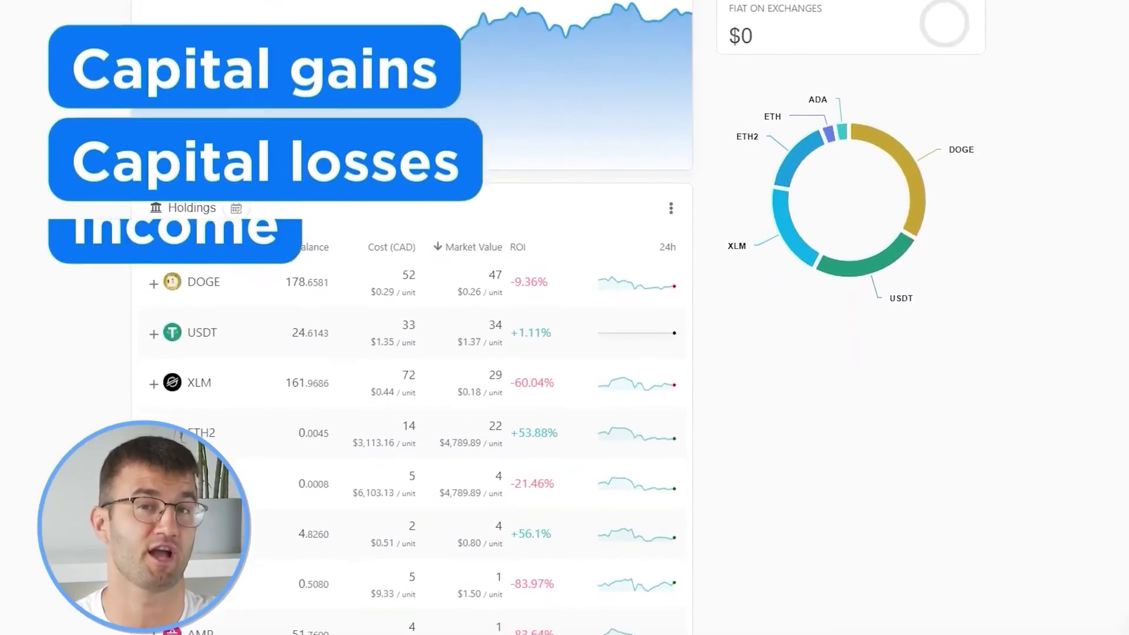
mouse_move(912, 136)
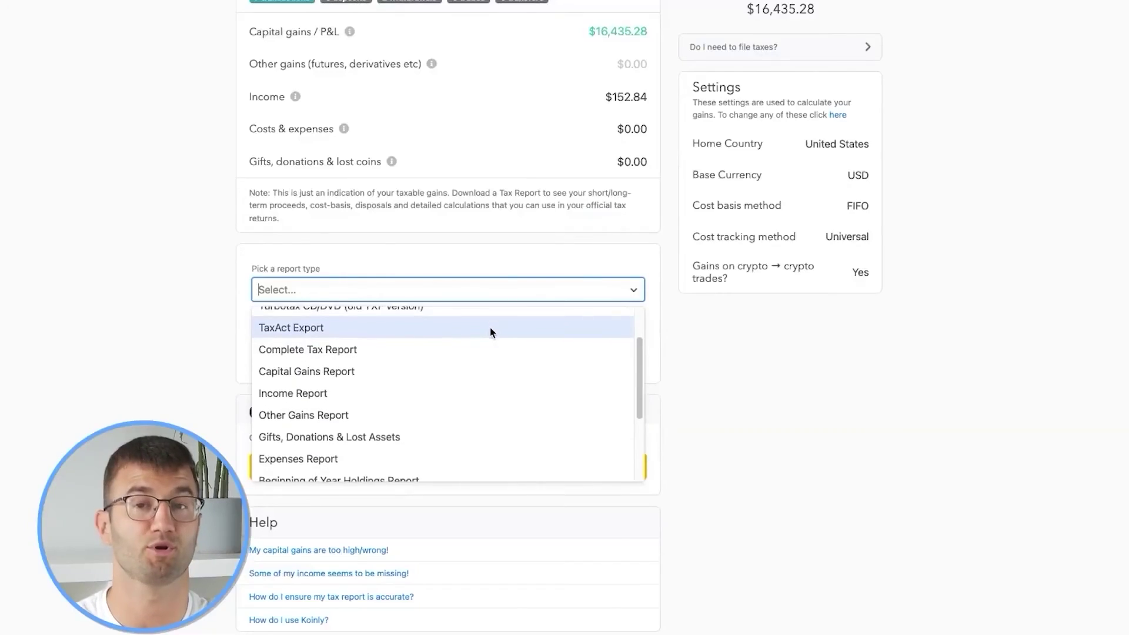
Step: Select Complete Tax Report as the report type and download it
left_click(340, 346)
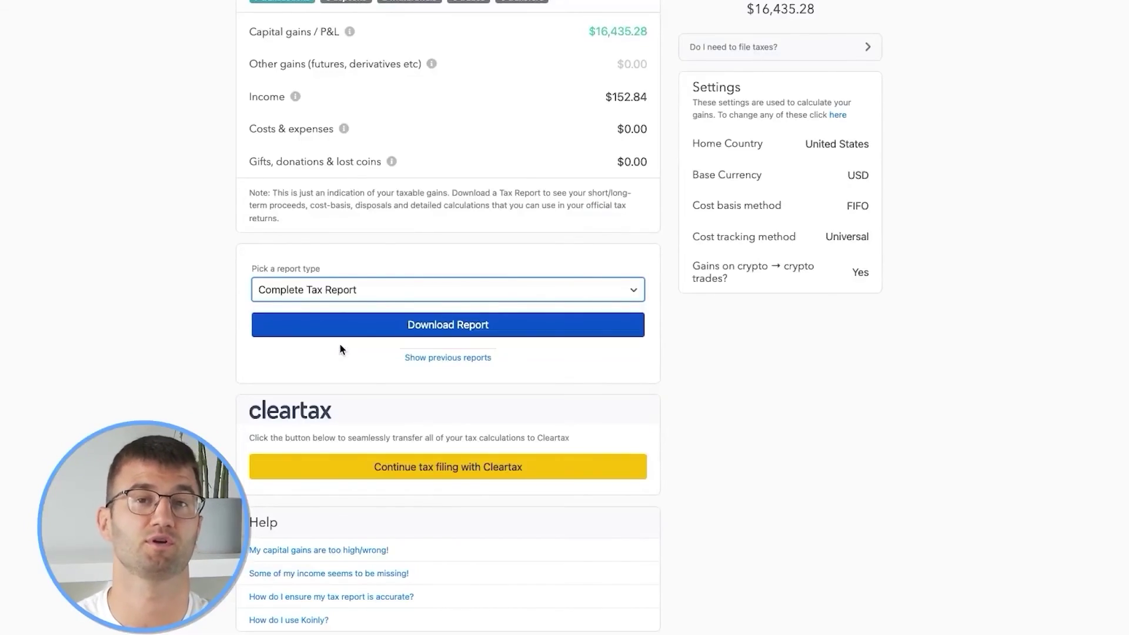
left_click(483, 325)
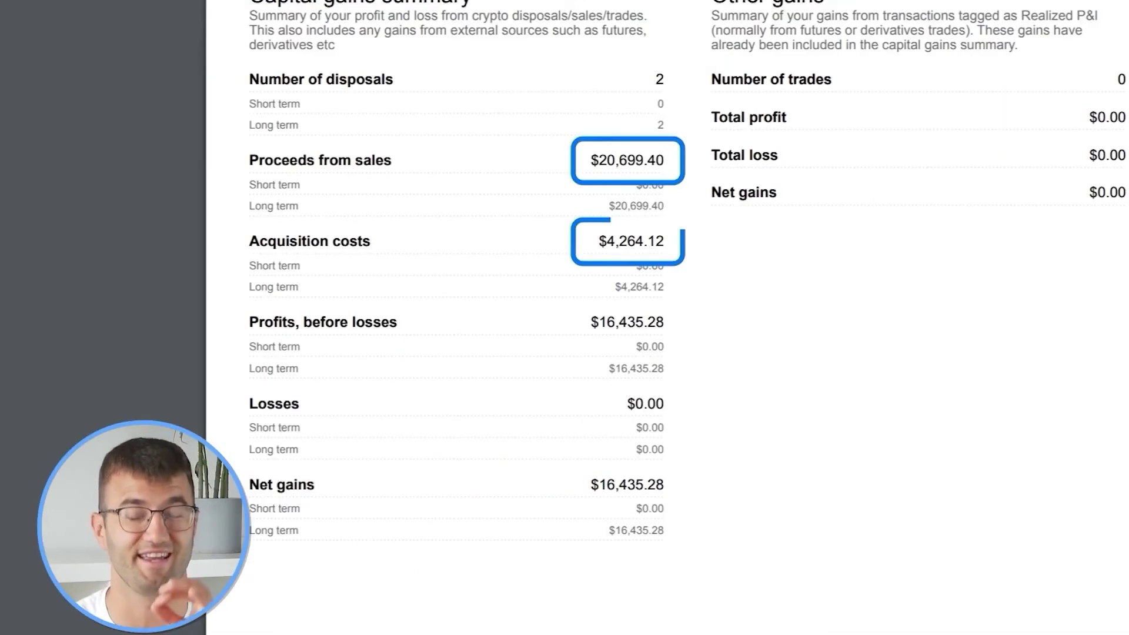